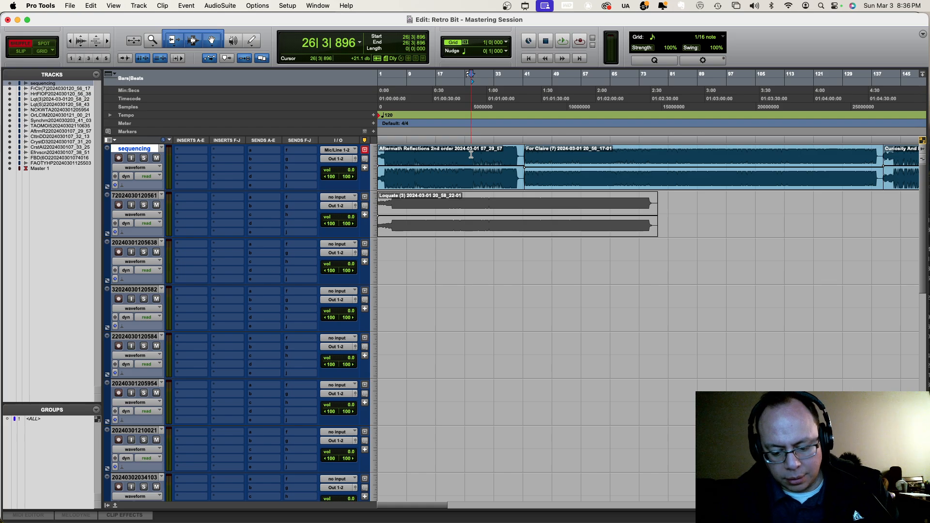
- Review the full song order on the sequencing track and return the playhead to the session start
key("super+bracketleft")
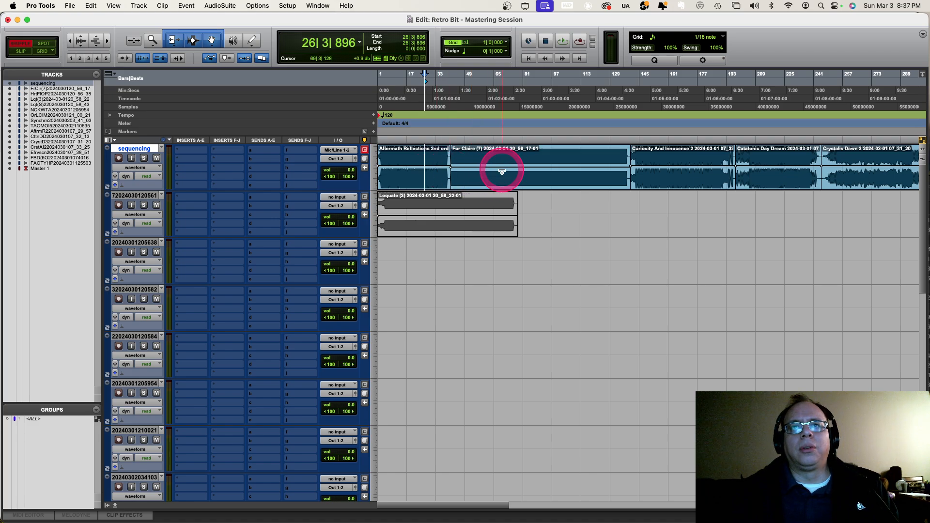
key("super+bracketleft")
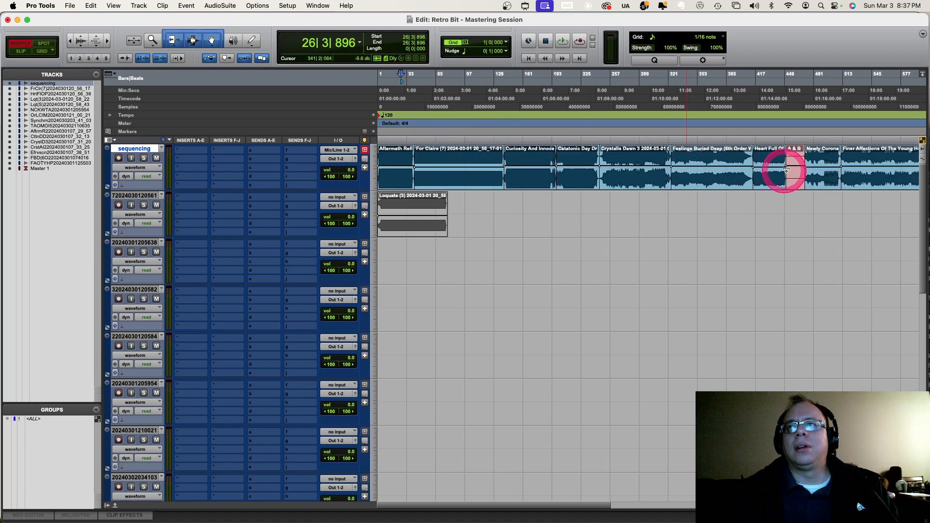
key("super+bracketleft")
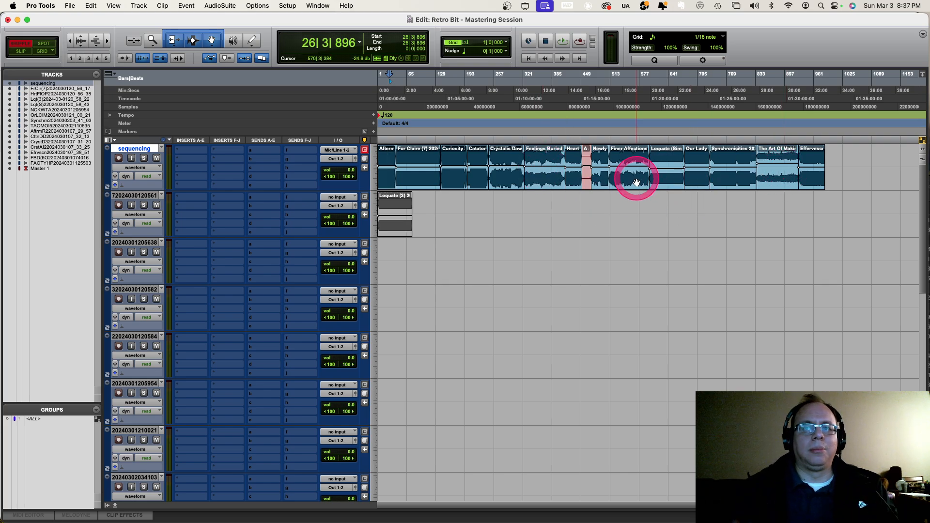
key("Return")
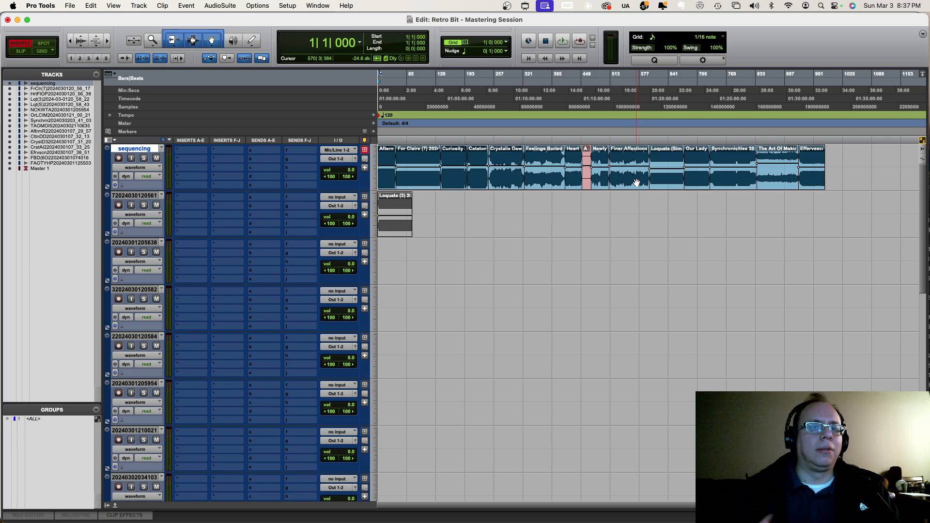
key("super+bracketright")
key("super+bracketright")
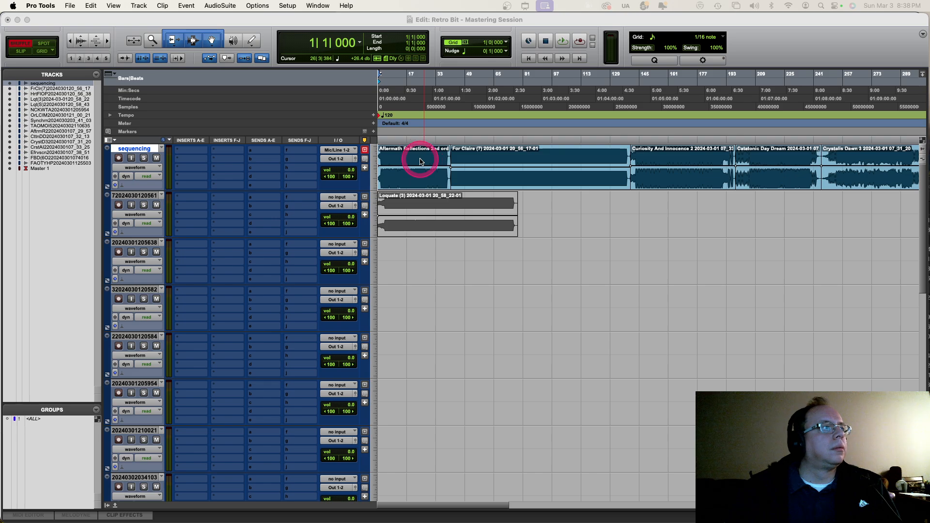
- Briefly audition the Aftermath Reflections clip from around bar 24 on the sequencing track
left_click(421, 161)
key("space")
key("space")
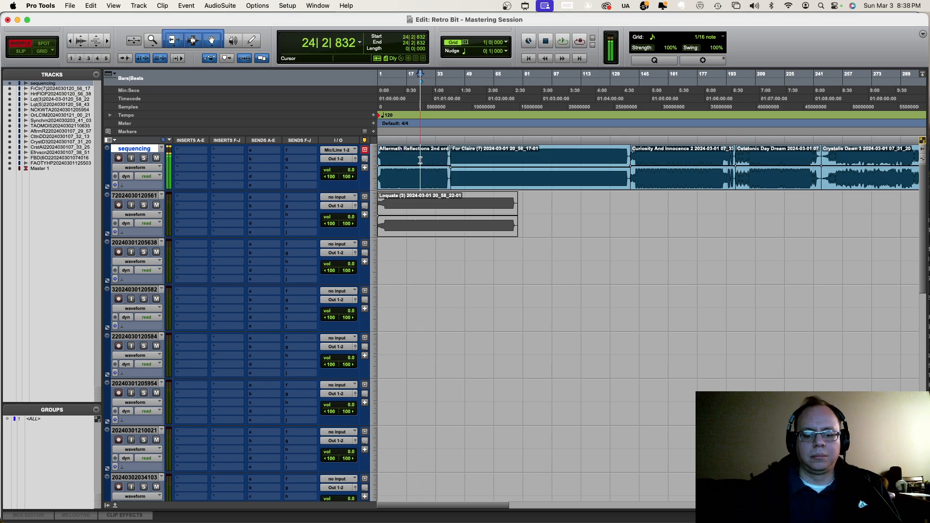
- Play the sequencing track from the session start through the Aftermath Reflections clip, stopping around bar 39
key("Return")
key("super+bracketright")
key("space")
key("super+bracketright")
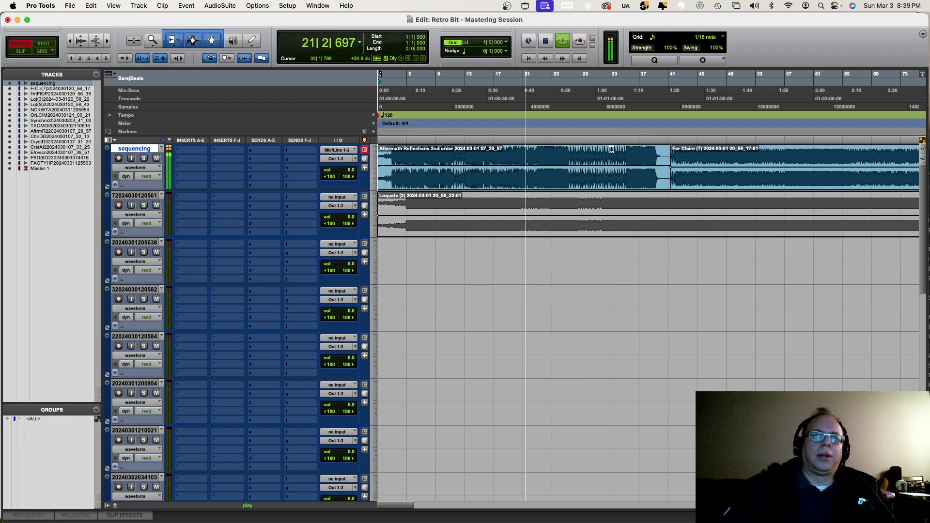
key("super+bracketright")
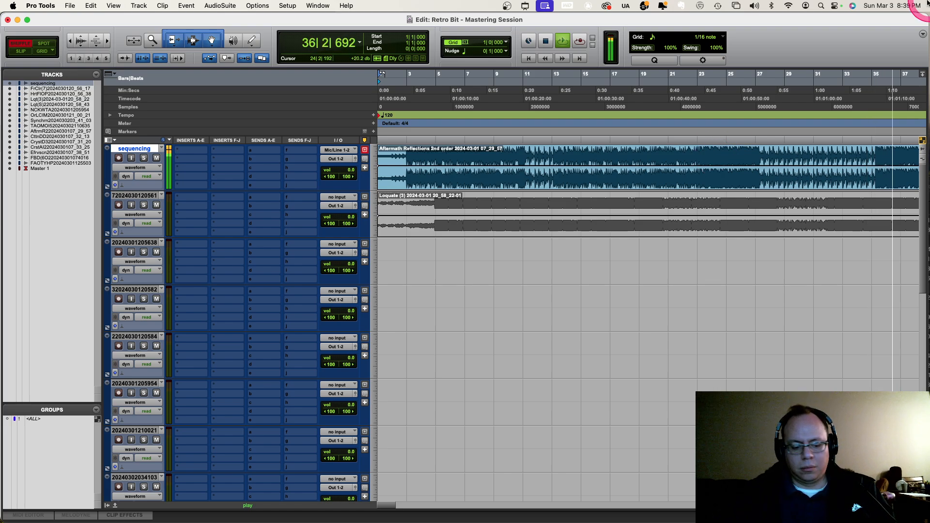
left_click(850, 4)
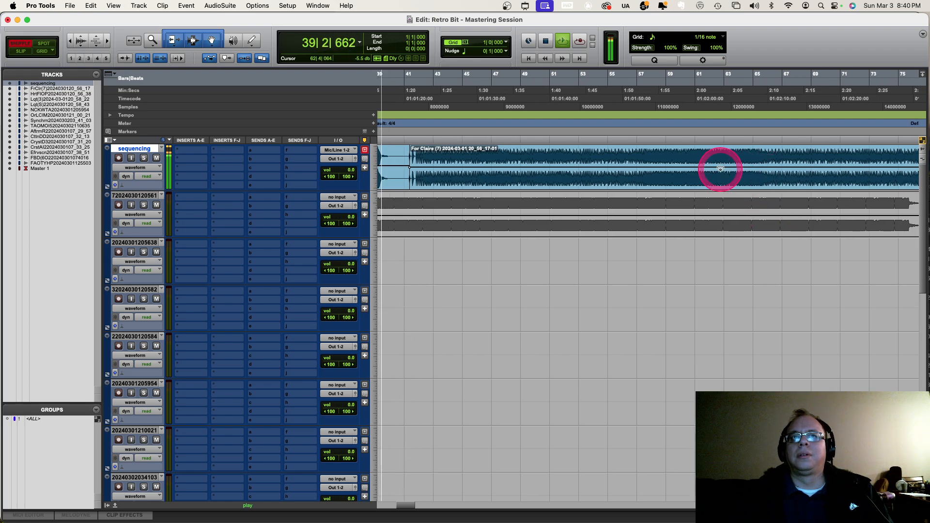
key("space")
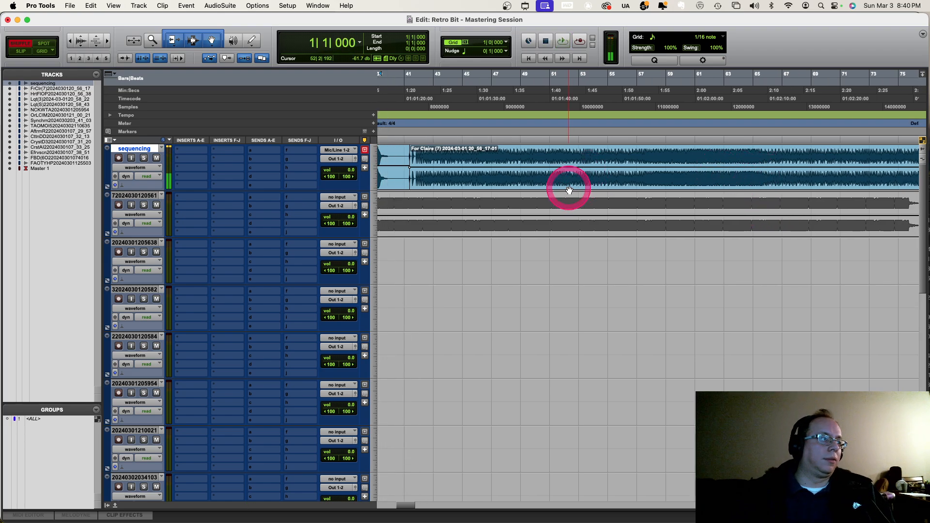
- Locate the start of the For Claire clip and play it from there, stopping around bar 108
key("Tab")
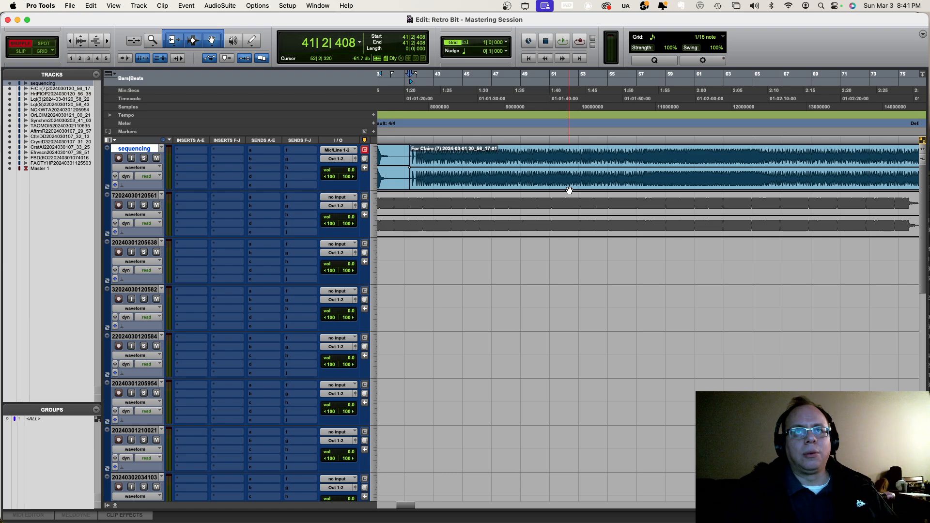
key("super+bracketright")
key("super+bracketright")
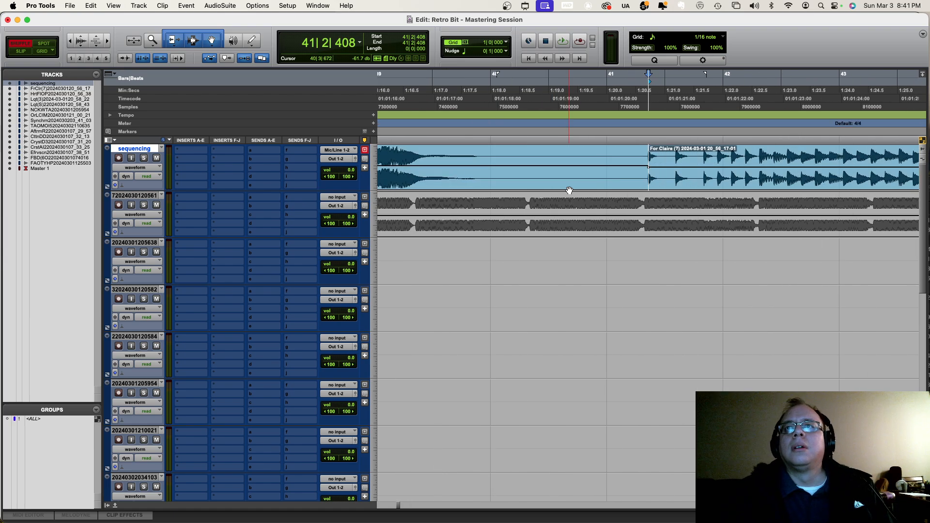
key("space")
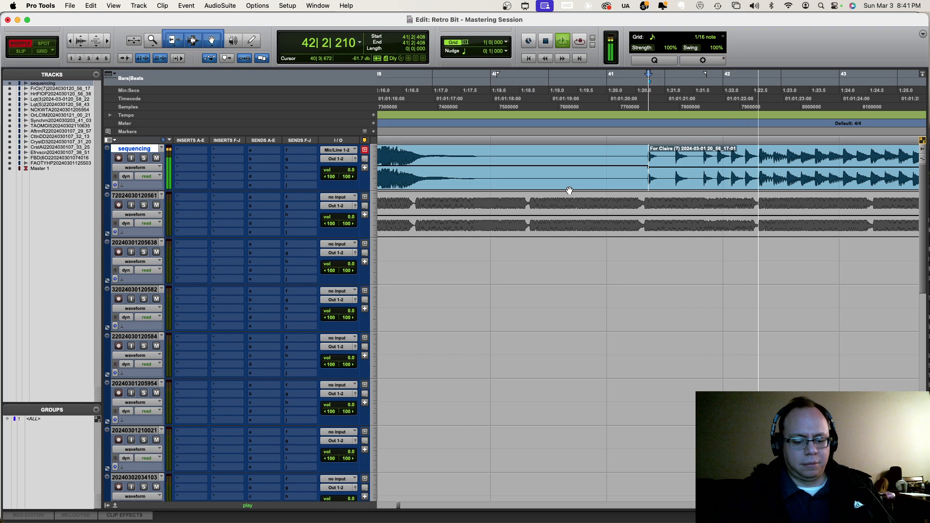
key("r")
key("r")
key("r")
key("r")
key("r")
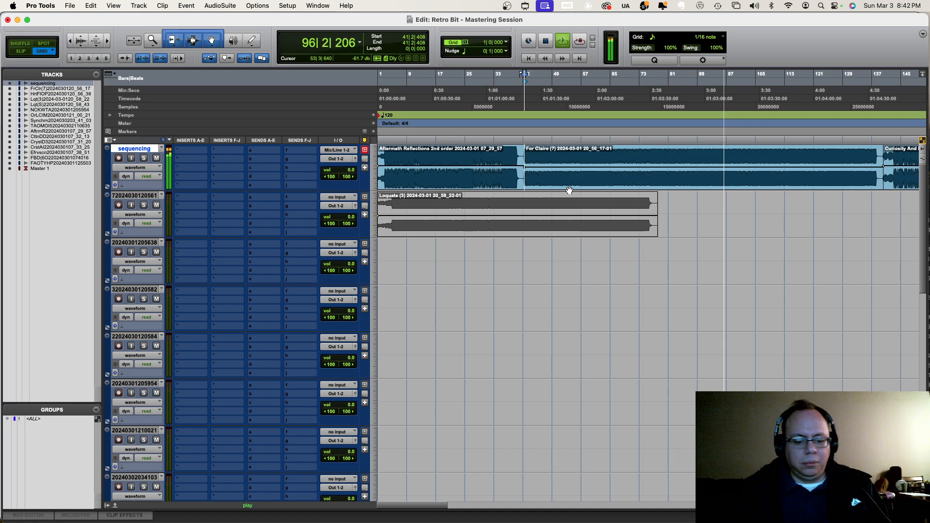
left_click(584, 175)
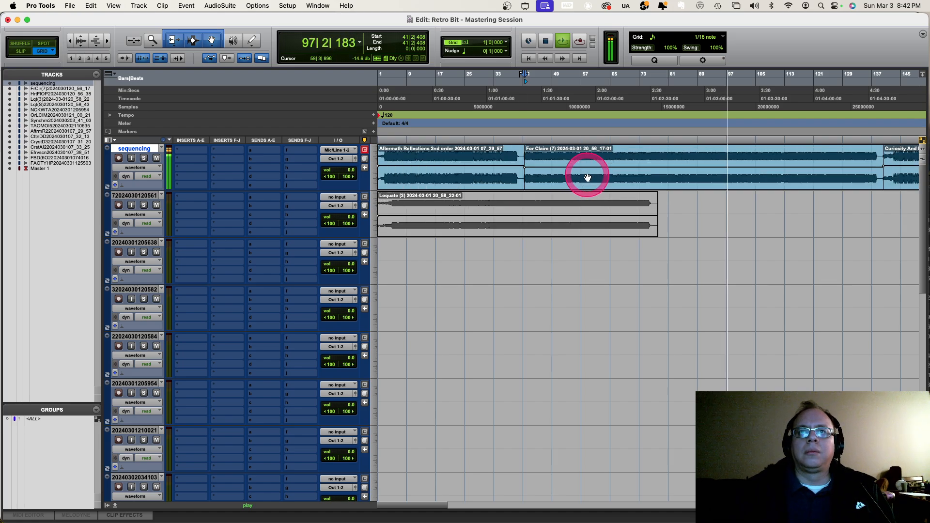
left_click(590, 172)
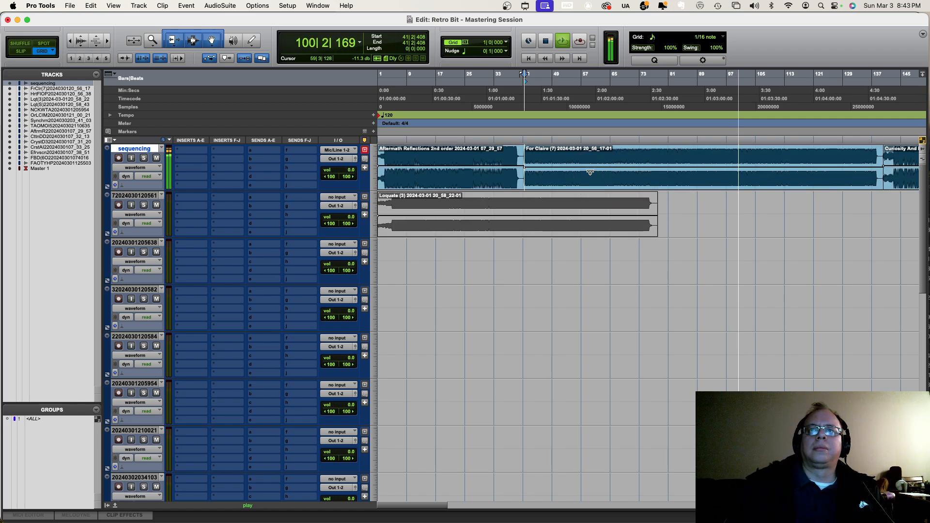
key("r")
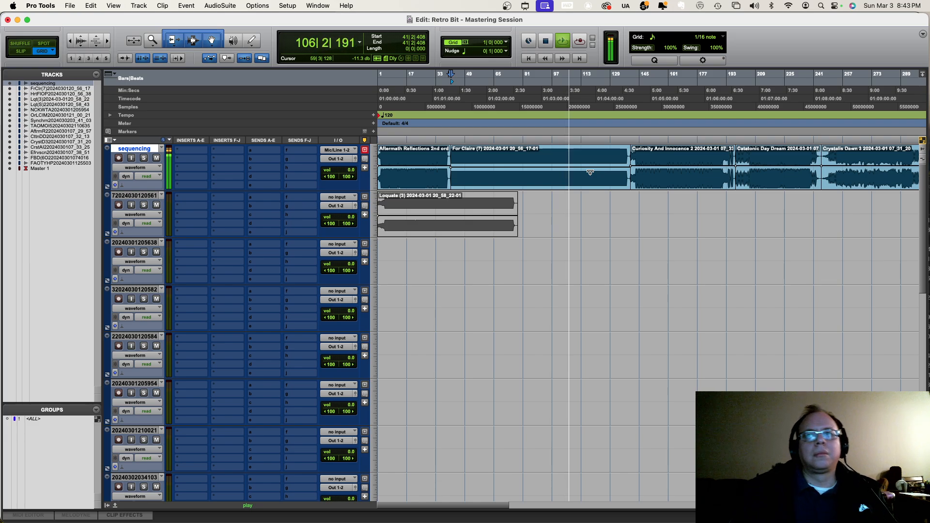
left_click(593, 171)
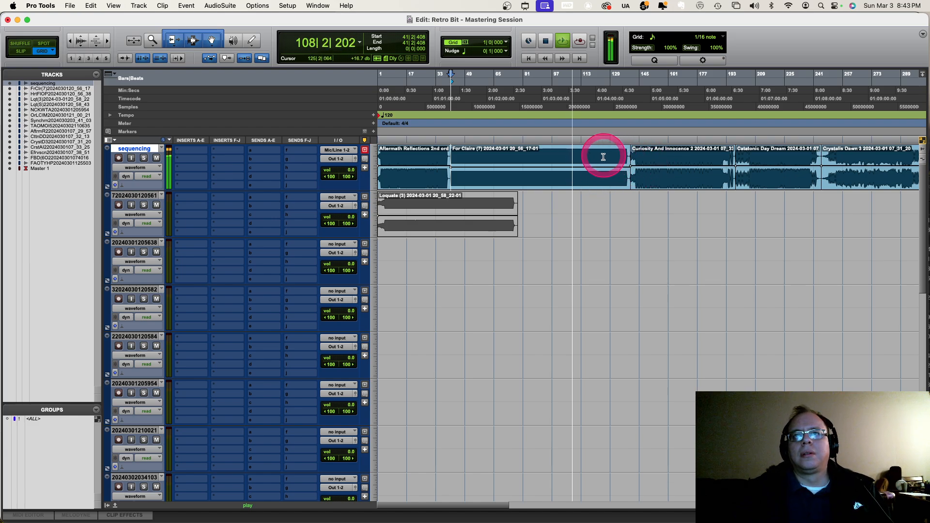
key("space")
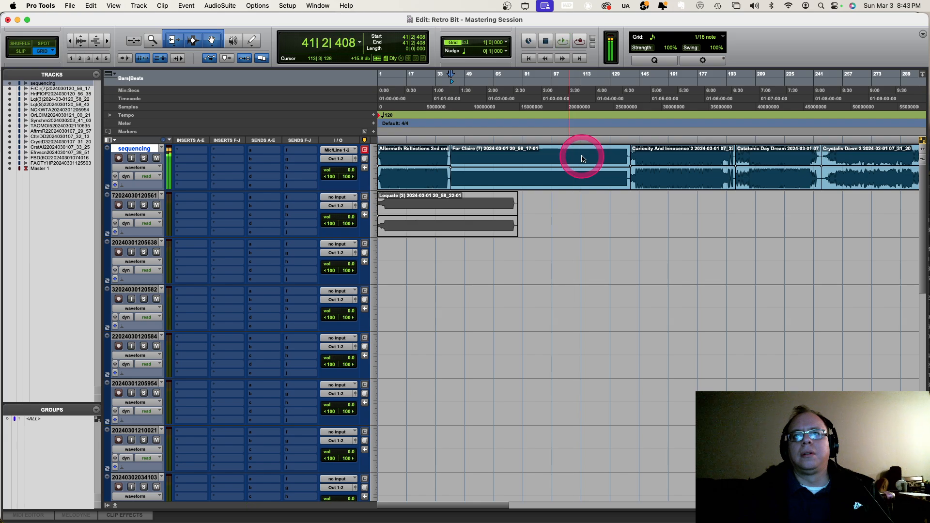
- Spot-check the second half of the For Claire clip by playing from bars 114, 116 and 121
left_click(583, 159)
key("space")
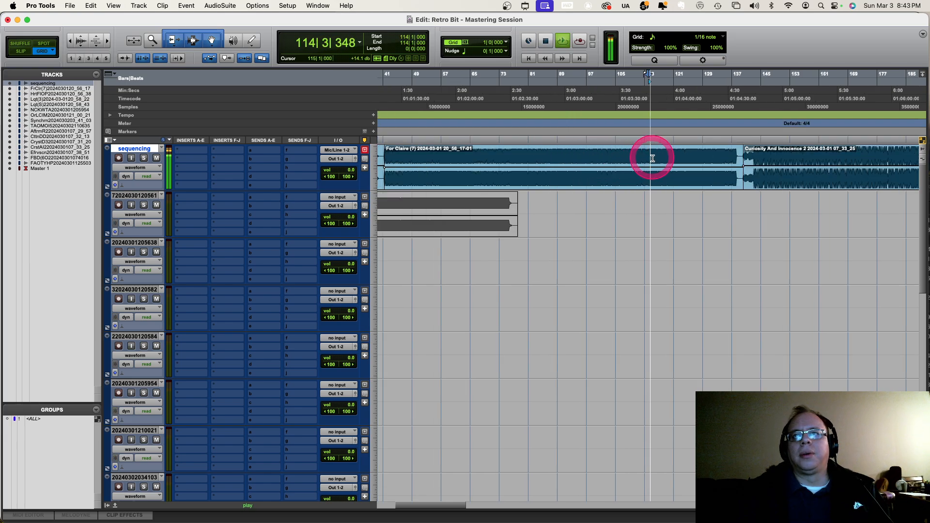
left_click(657, 156)
key("space")
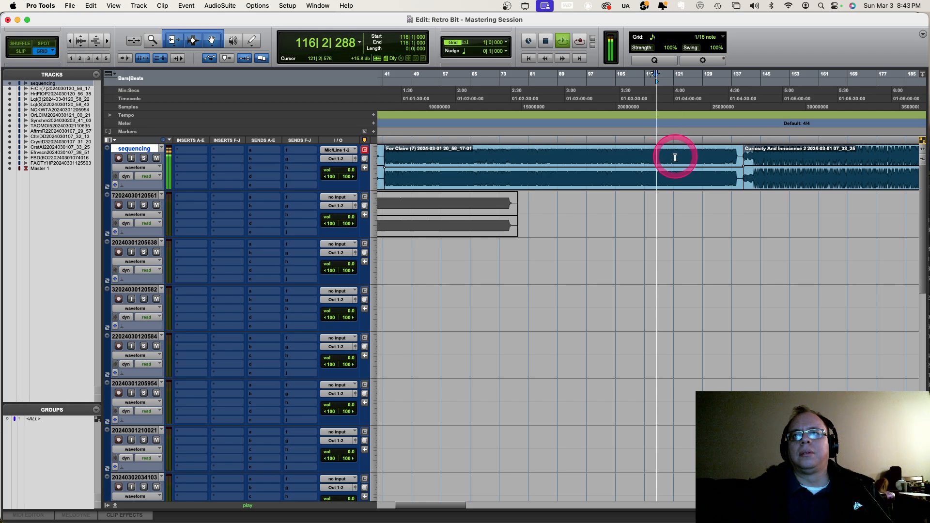
key("space")
left_click(676, 157)
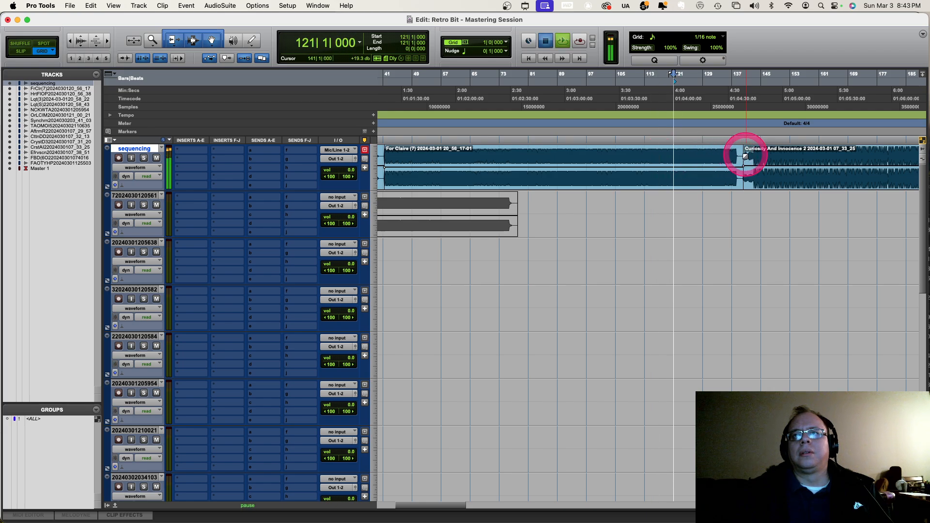
key("space")
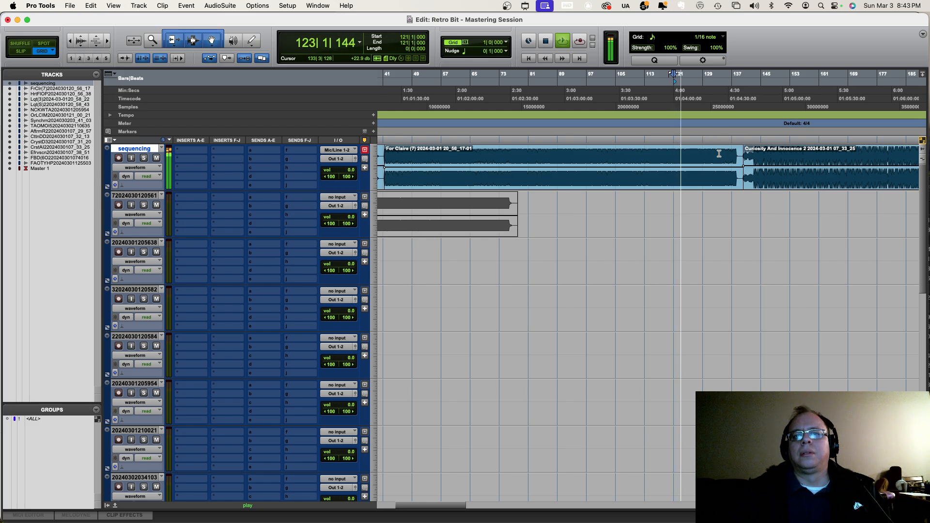
key("space")
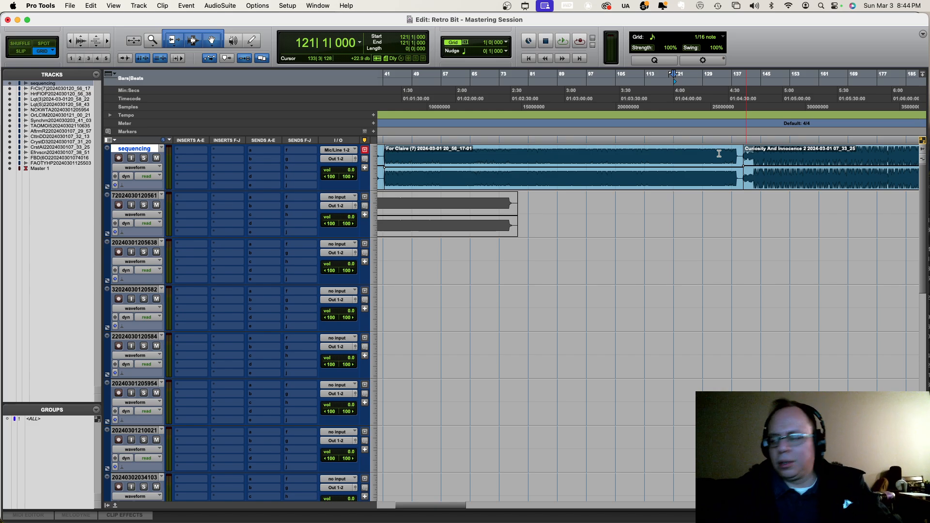
left_click(720, 217)
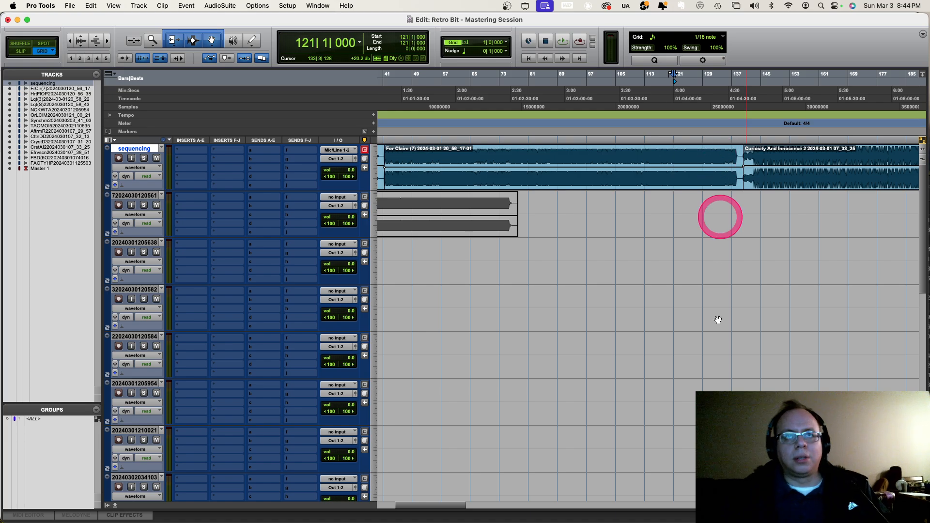
left_click(602, 204)
left_click(588, 186)
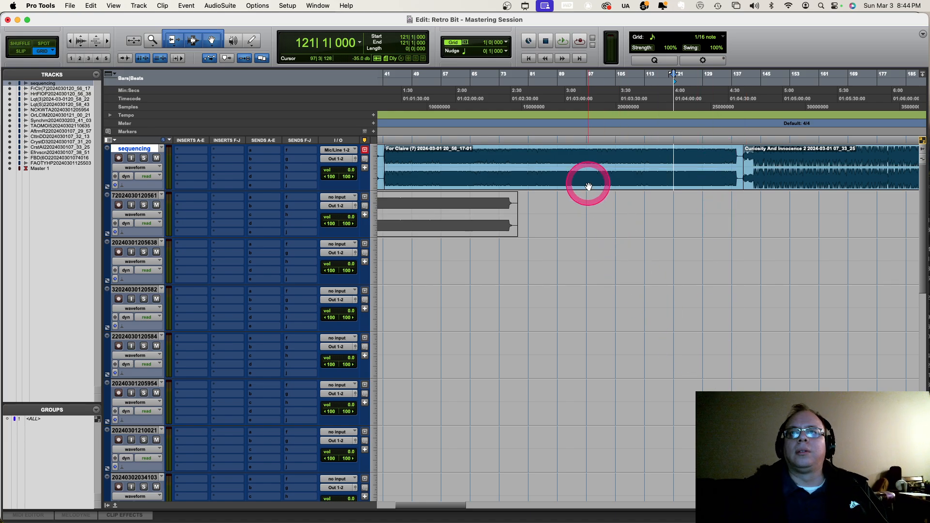
left_click(583, 165)
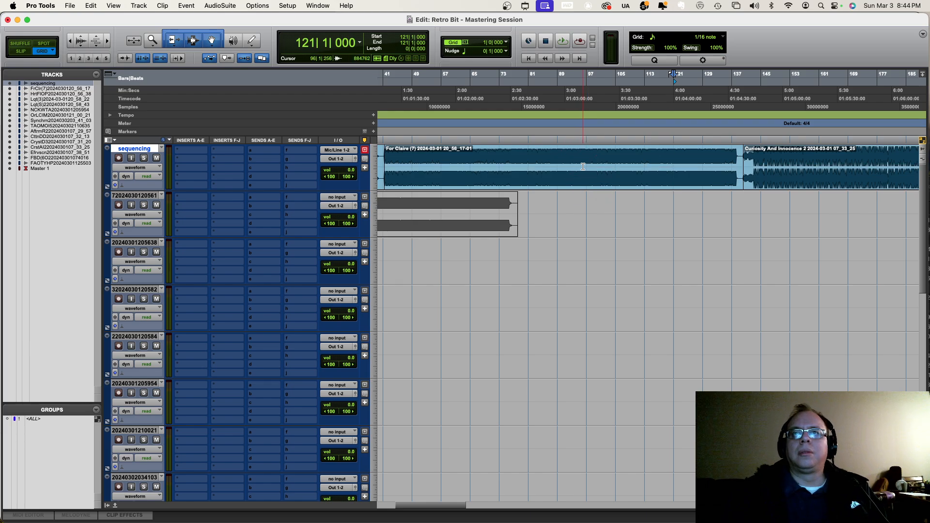
- Select the Aftermath Reflections clip and analyze its peak and RMS levels with the AudioSuite Gain processor
scroll(583, 167, "left", 10)
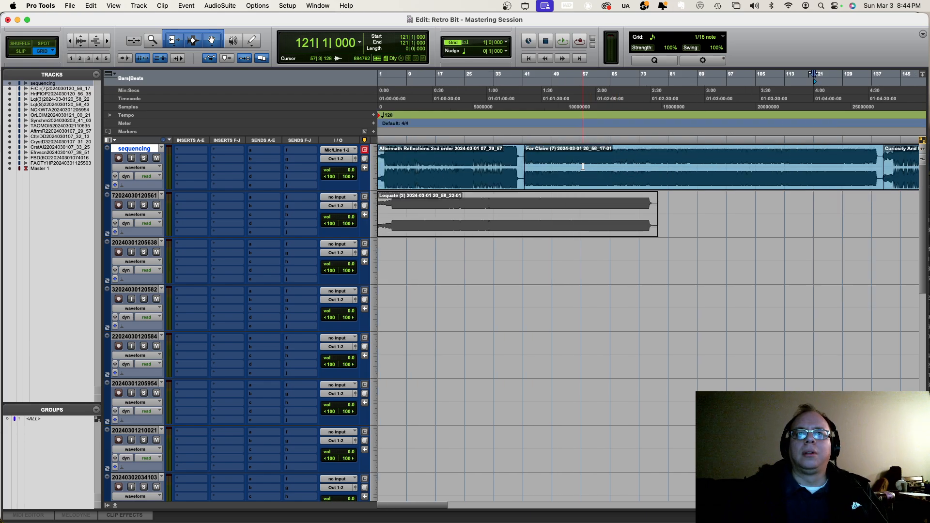
left_click(433, 186)
key("ctrl+alt+super+g")
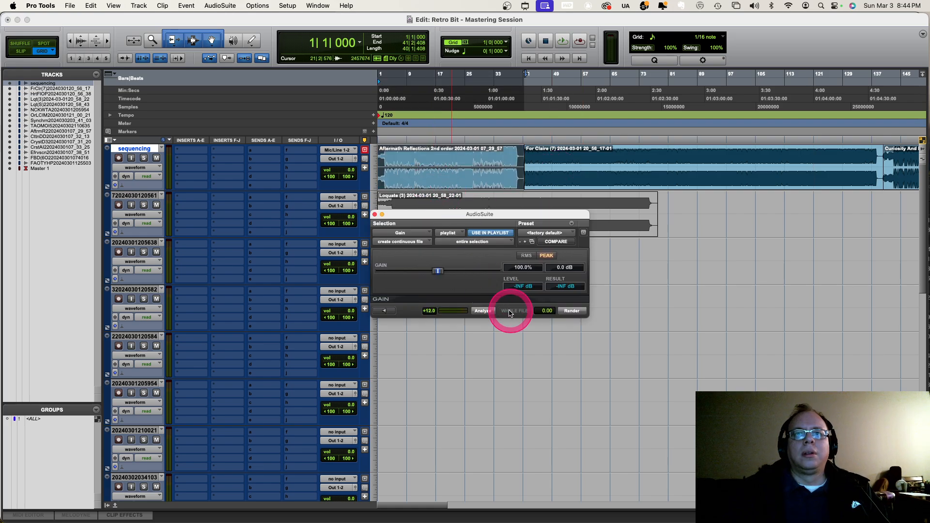
left_click(488, 313)
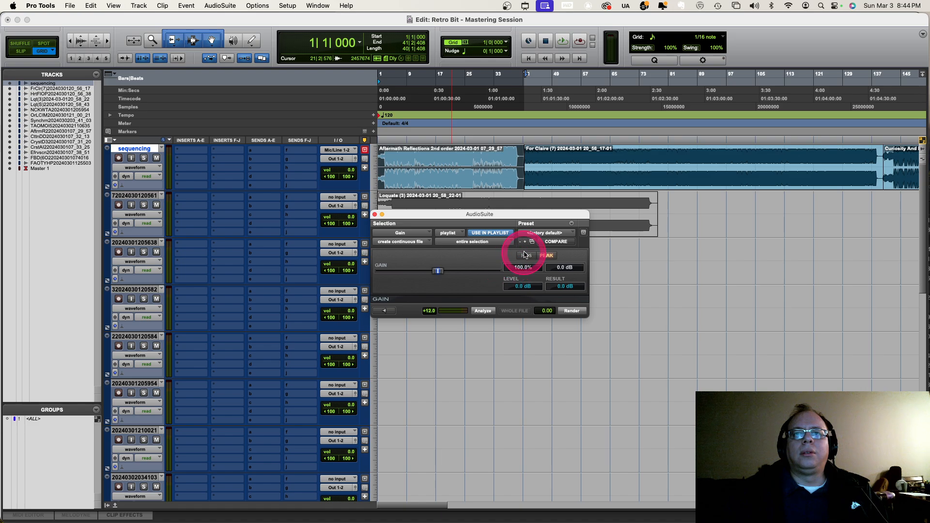
left_click(526, 256)
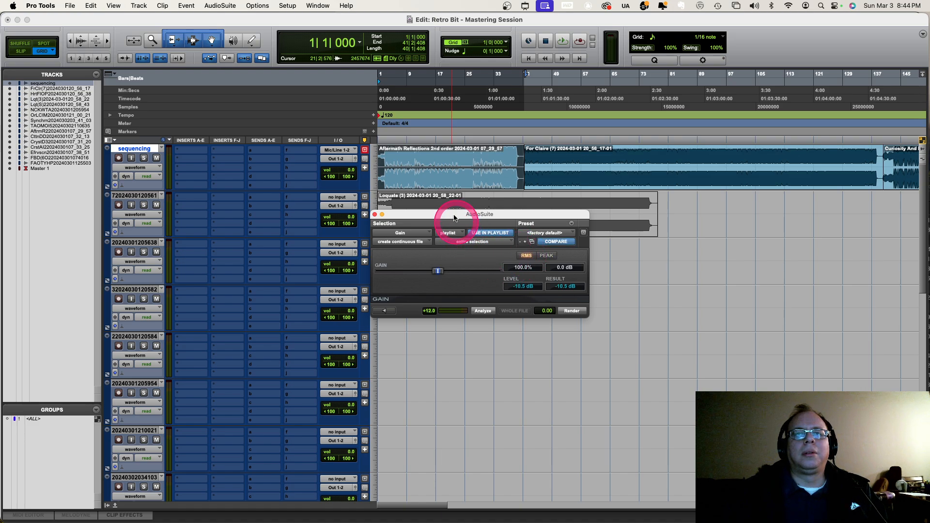
- Lower the Aftermath Reflections clip's gain by about 1 dB
left_click(446, 163)
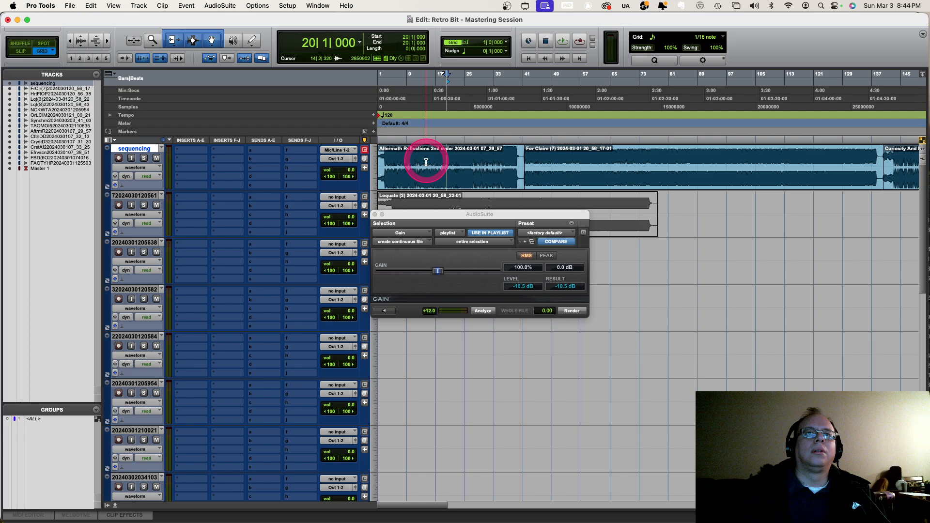
left_click(426, 163)
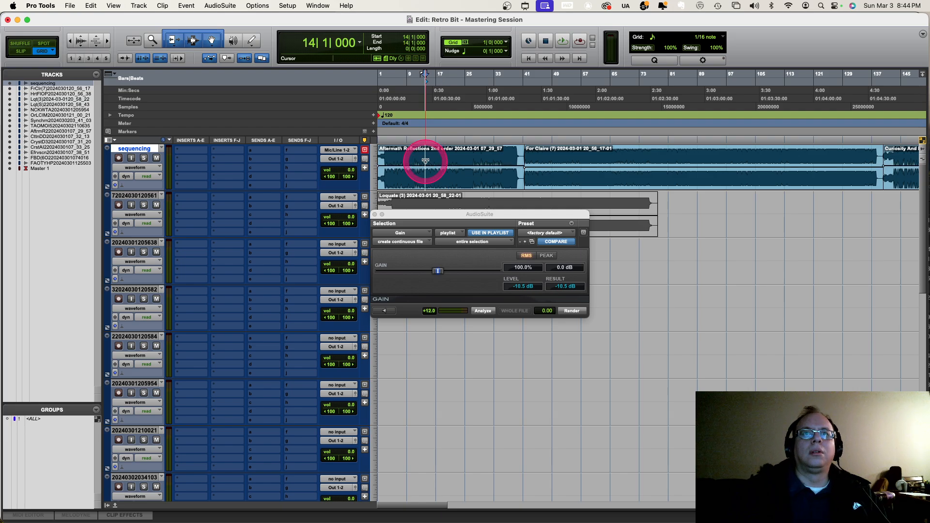
left_click(431, 162)
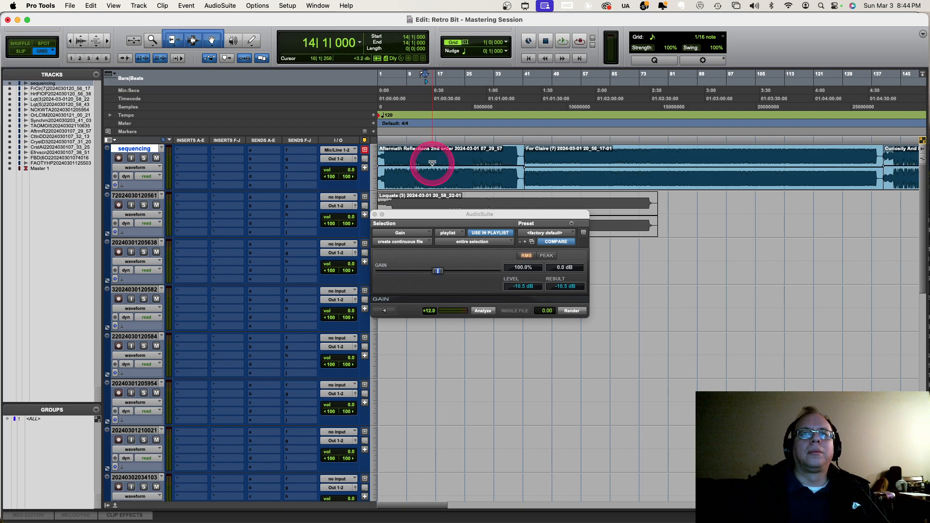
left_click_drag(433, 163, 432, 167)
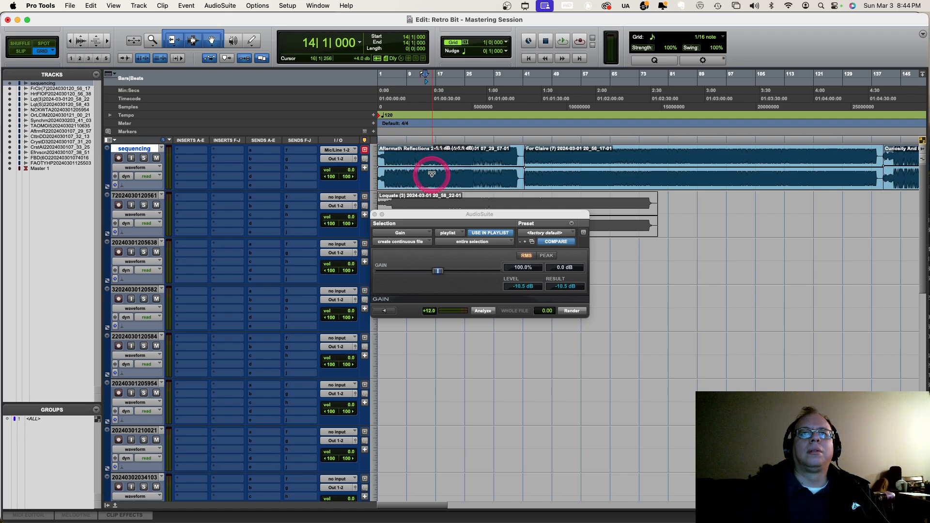
left_click_drag(432, 173, 432, 174)
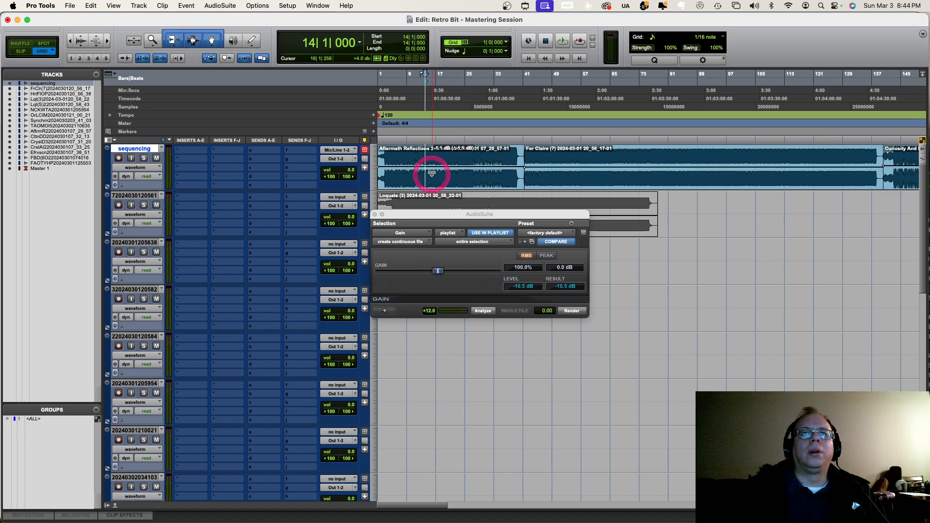
left_click_drag(432, 174, 431, 173)
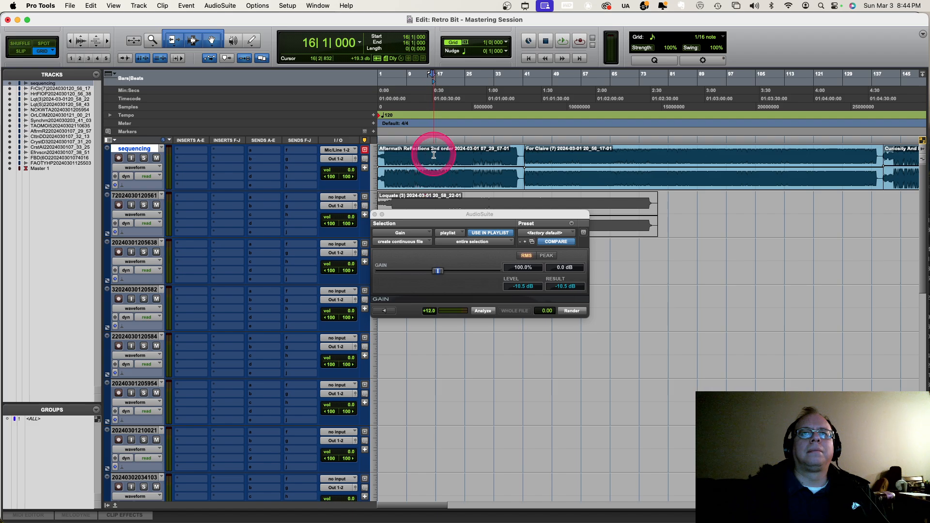
- Compare loudness by playing the Aftermath Reflections clip from bars 16 and 25, and the For Claire clip from bar 63
key("space")
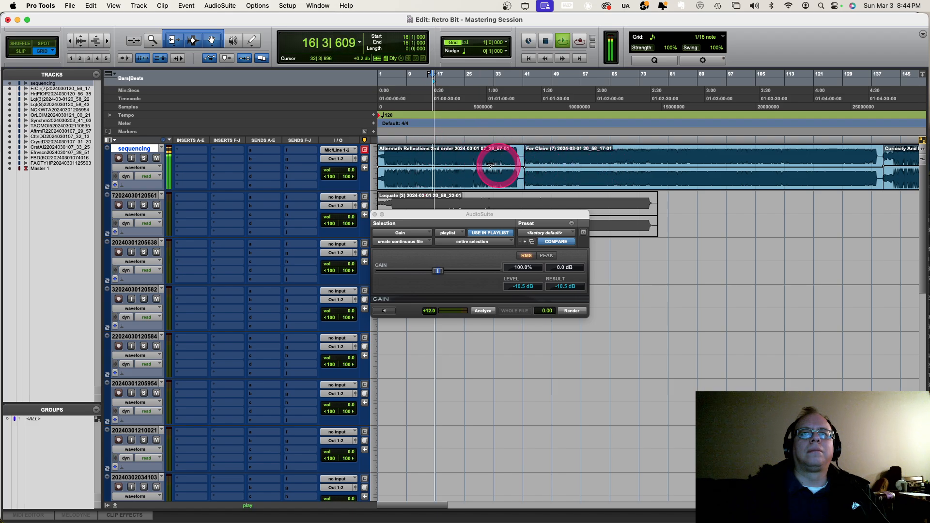
left_click(465, 154)
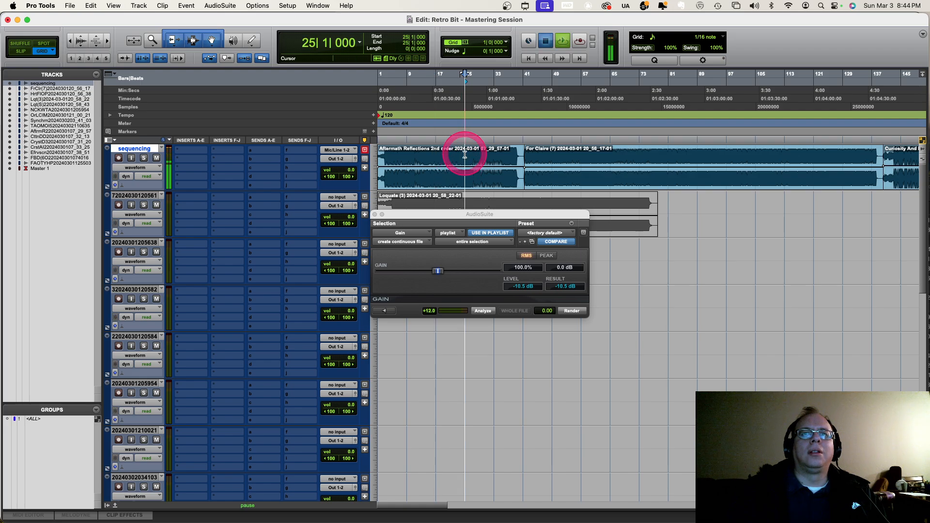
key("space")
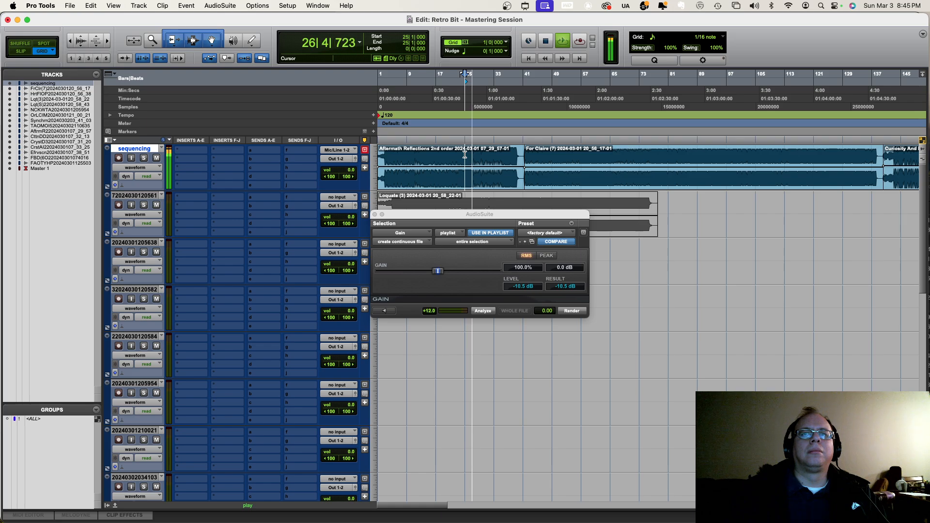
key("space")
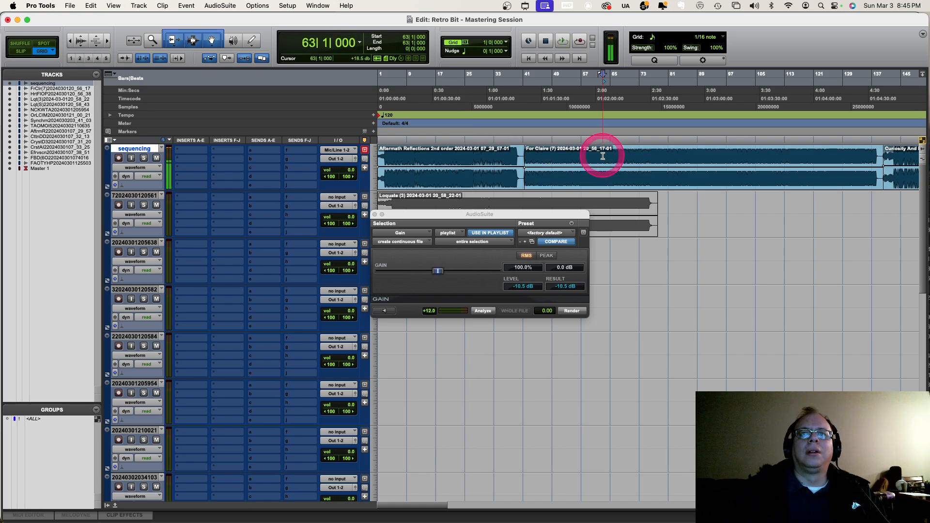
- Select the For Claire clip, analyze its peak level with the AudioSuite Gain processor, and close both Gain windows
left_click(609, 188)
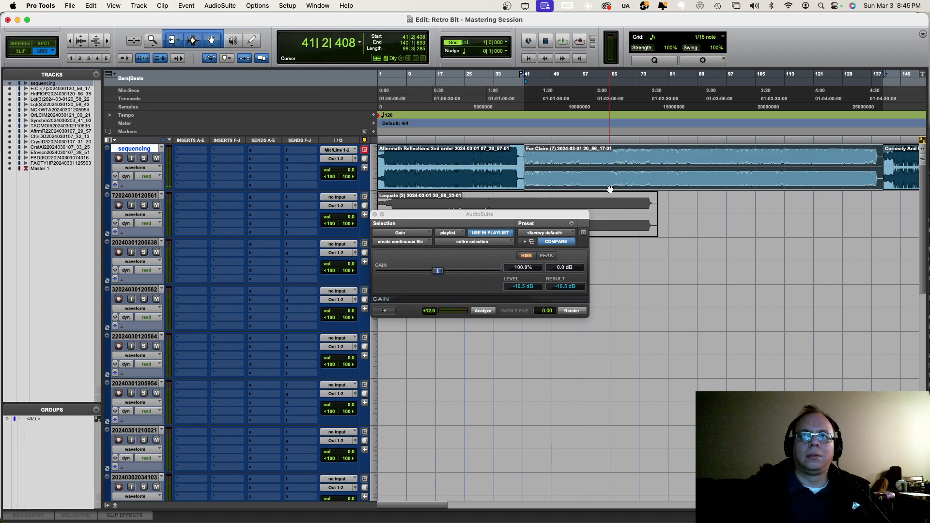
key("super+z")
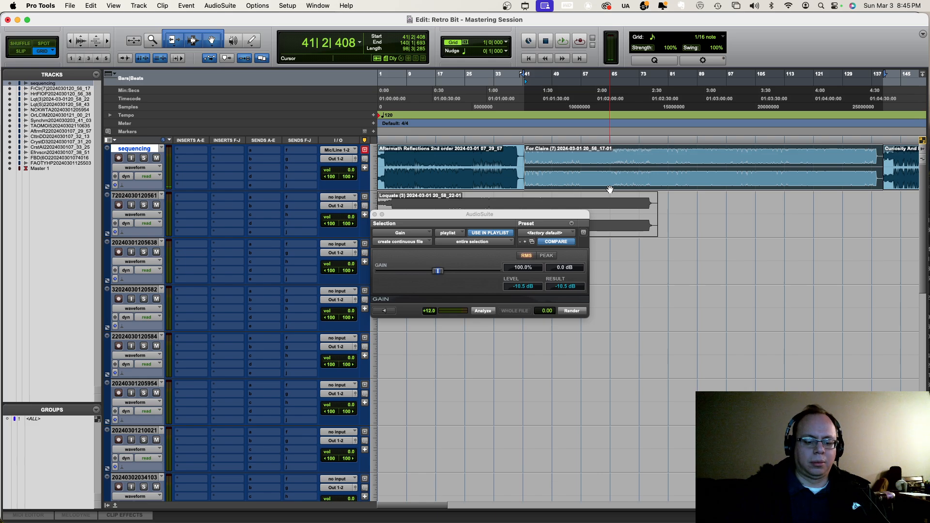
key("super+shift+z")
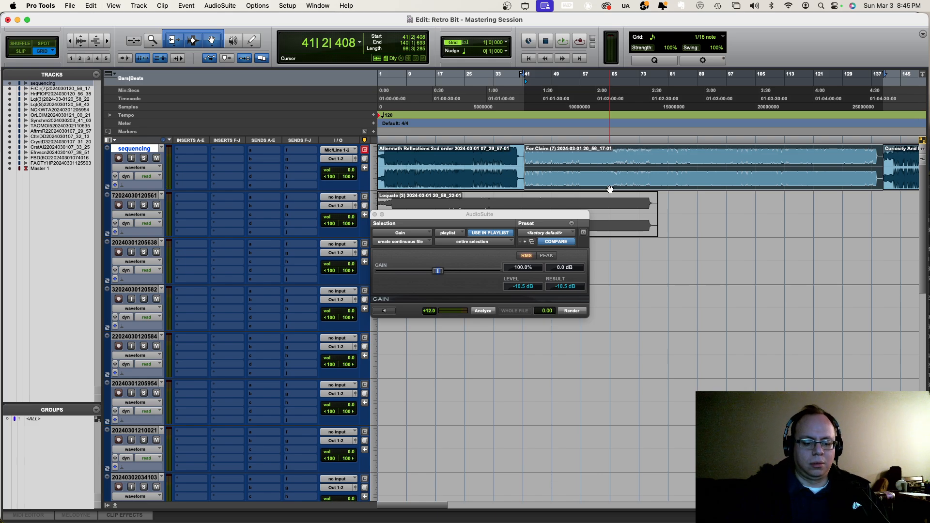
key("ctrl+g")
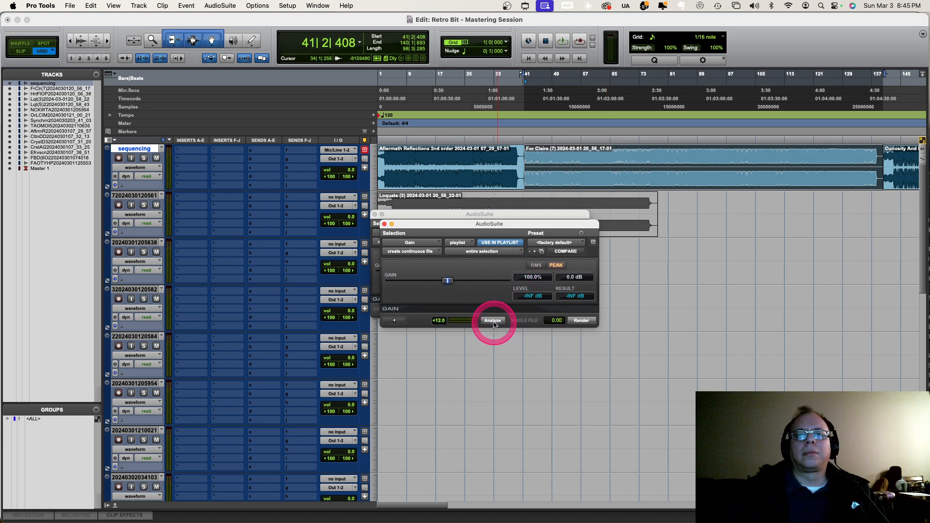
left_click(494, 324)
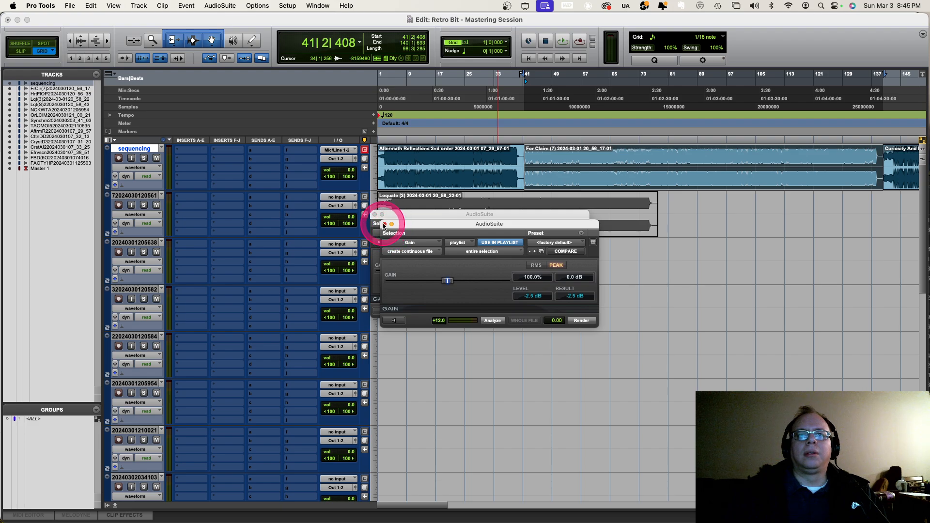
left_click(384, 224)
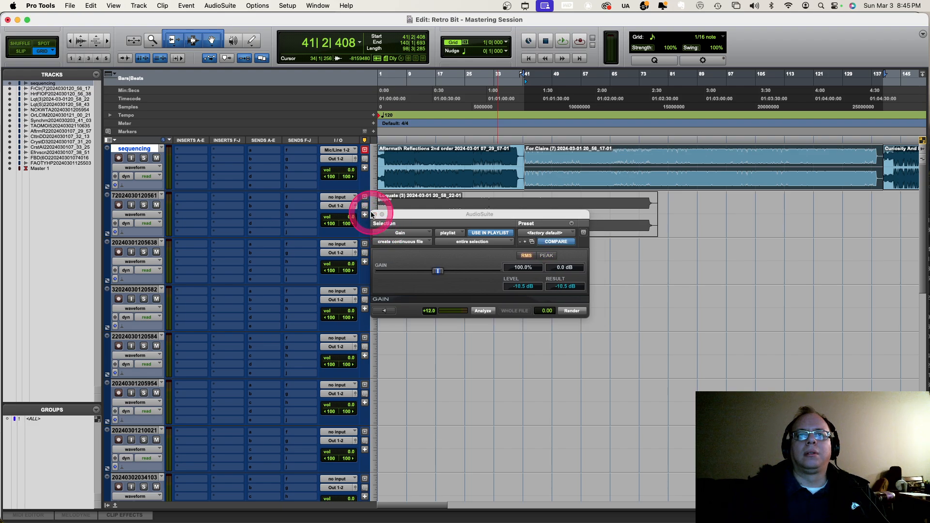
left_click(374, 215)
- Select the Curiosity And Innocence clip and analyze its peak level with the AudioSuite Gain processor
scroll(754, 224, "right", 10)
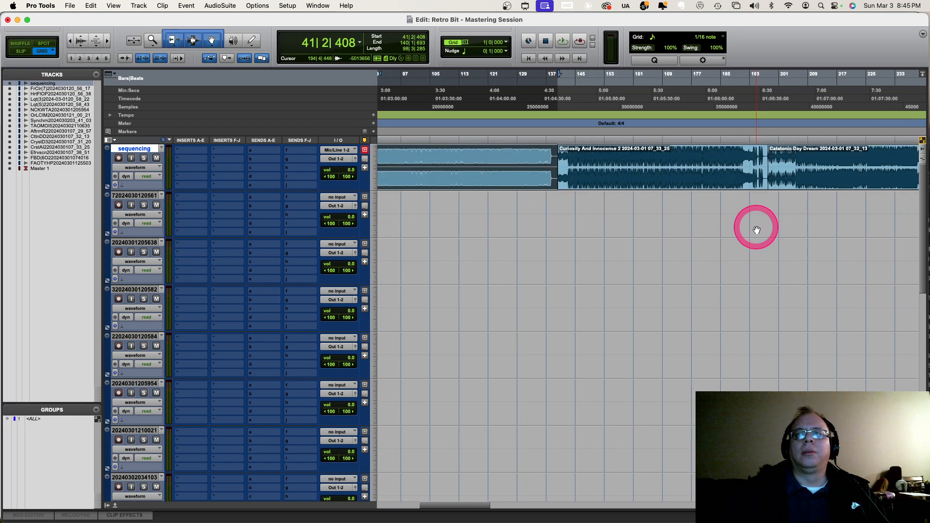
left_click(608, 174)
key("ctrl+alt+super+g")
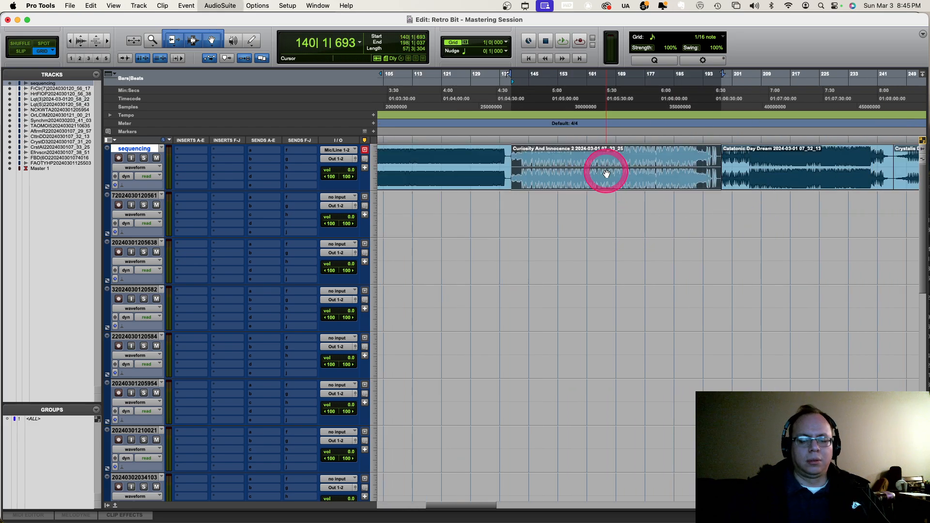
left_click(486, 311)
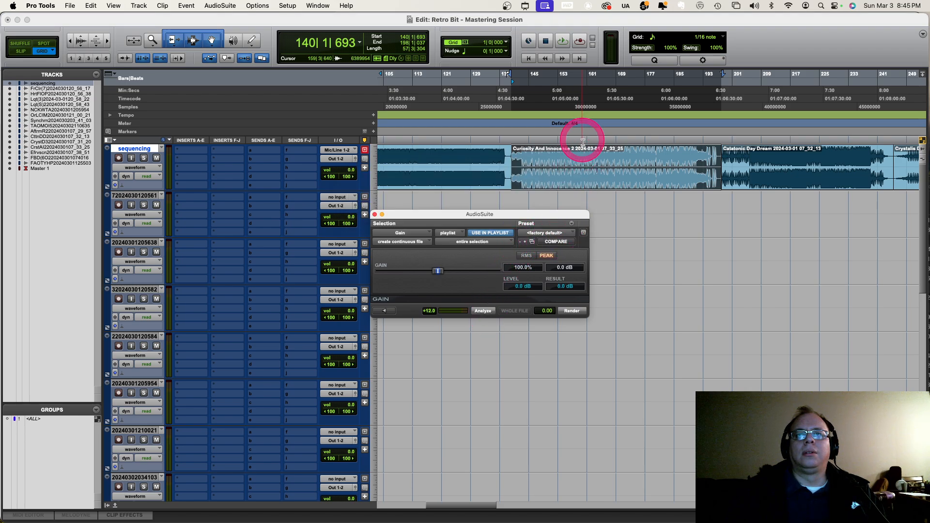
- Play the Curiosity And Innocence clip from bar 144 and lower its clip gain during playback
left_click(524, 161)
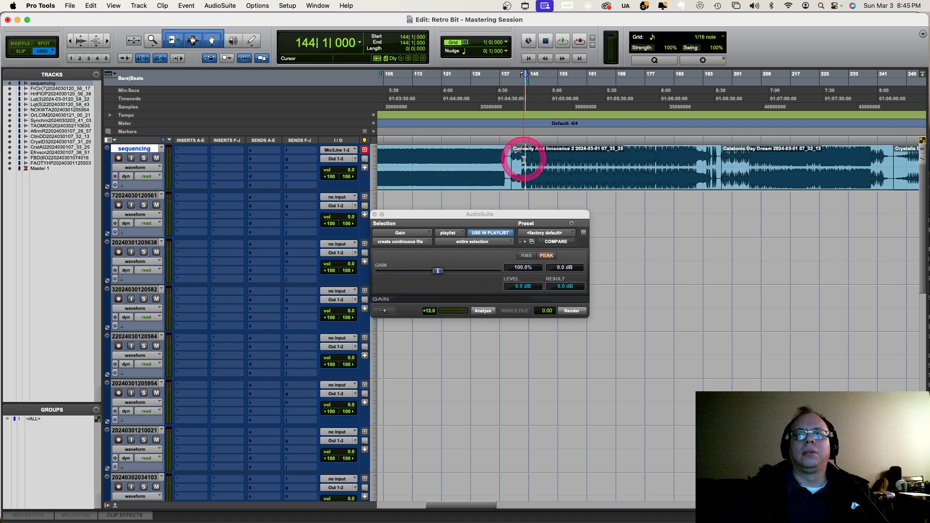
key("space")
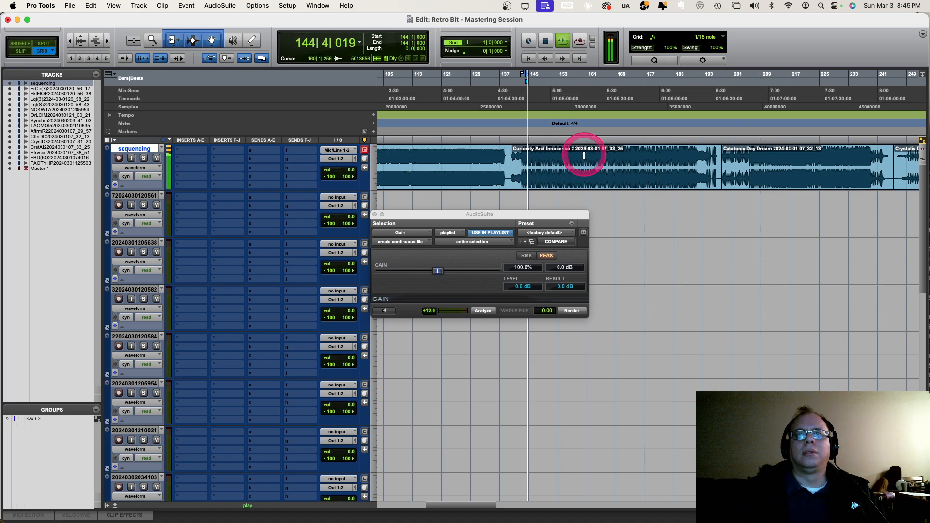
left_click(584, 167)
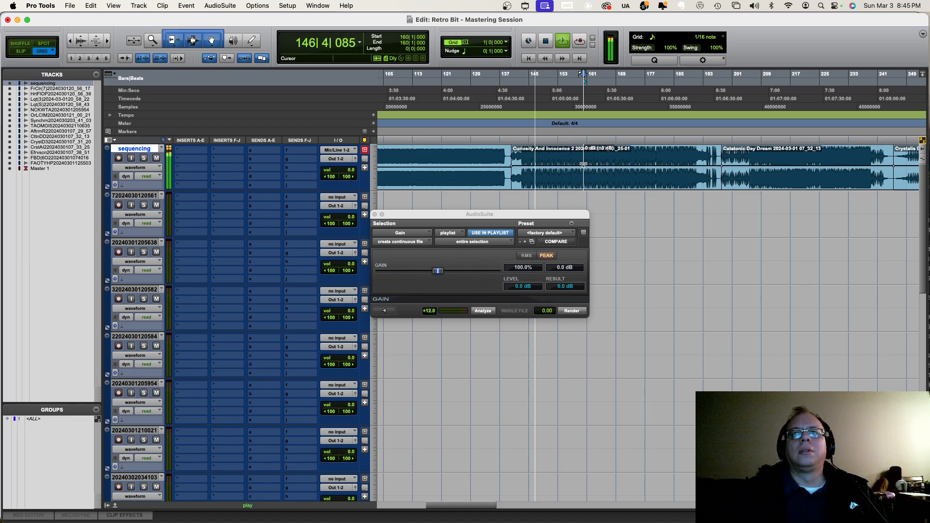
left_click(584, 166)
left_click_drag(584, 166, 584, 185)
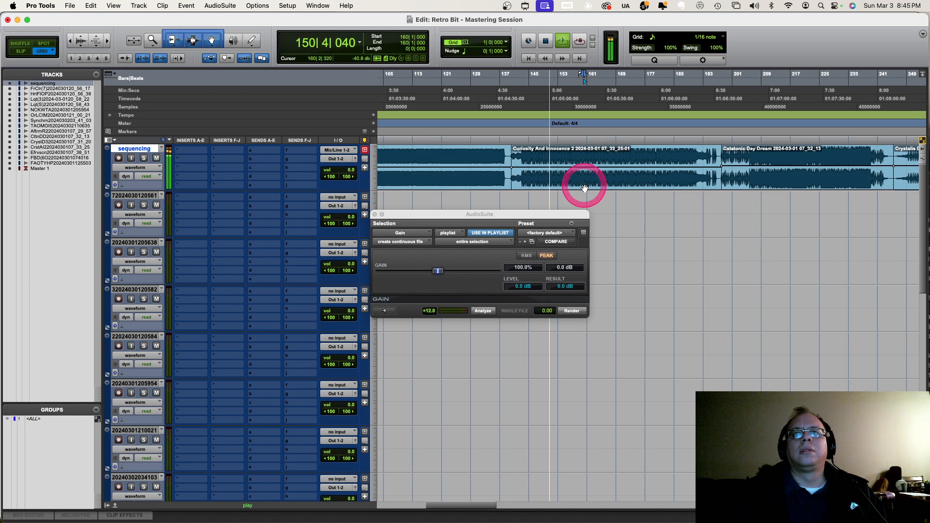
- Check the analyzed RMS and peak levels of Curiosity And Innocence, and readjust the clip's gain while it plays
left_click(526, 256)
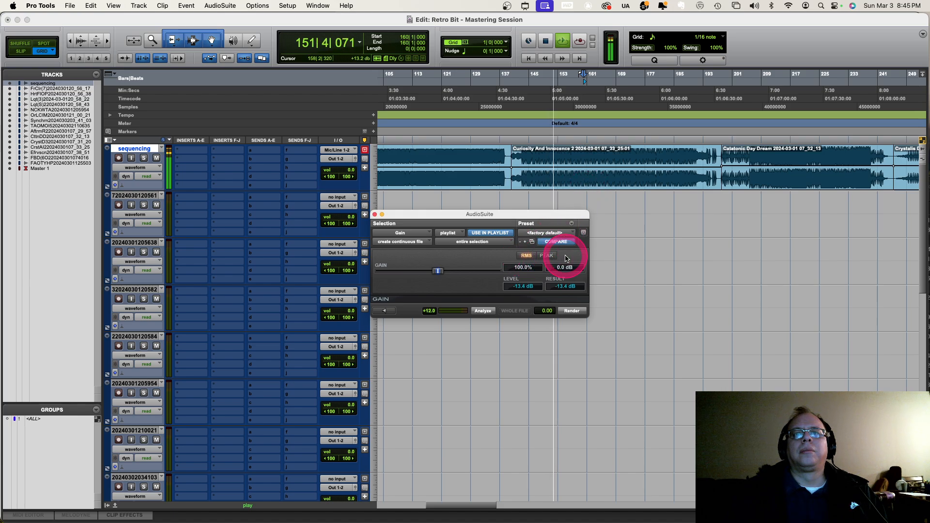
left_click(547, 255)
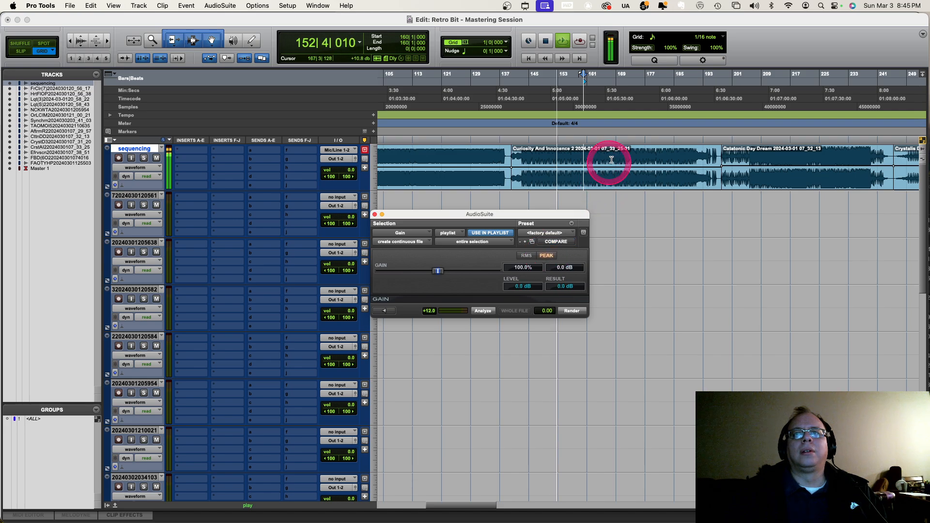
left_click_drag(614, 162, 614, 163)
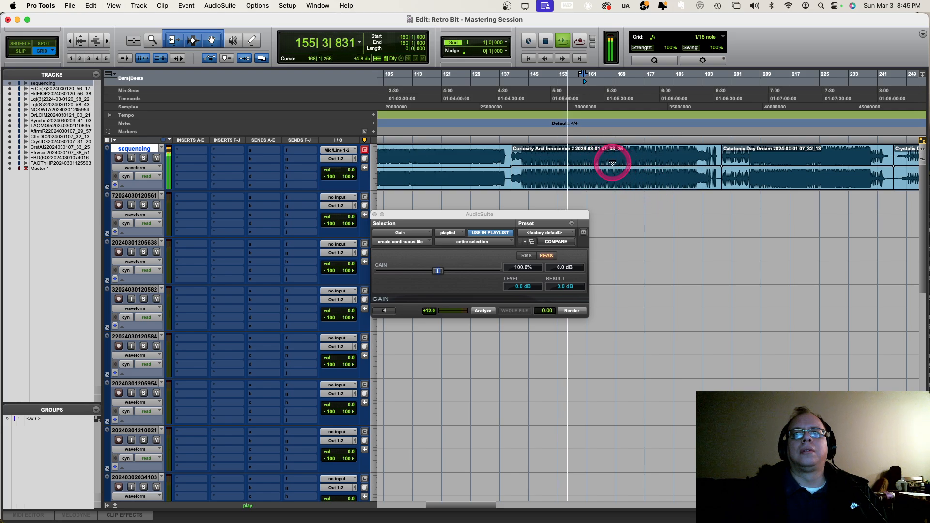
left_click_drag(613, 162, 609, 183)
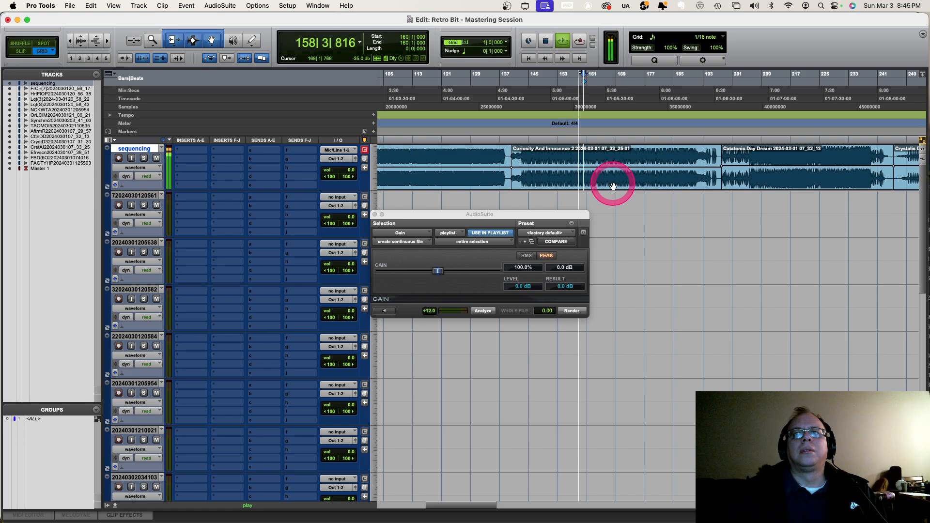
- Listen to the final section of the Curiosity And Innocence clip from bar 185 through the following transition, and stop playback
scroll(612, 185, "right", 2)
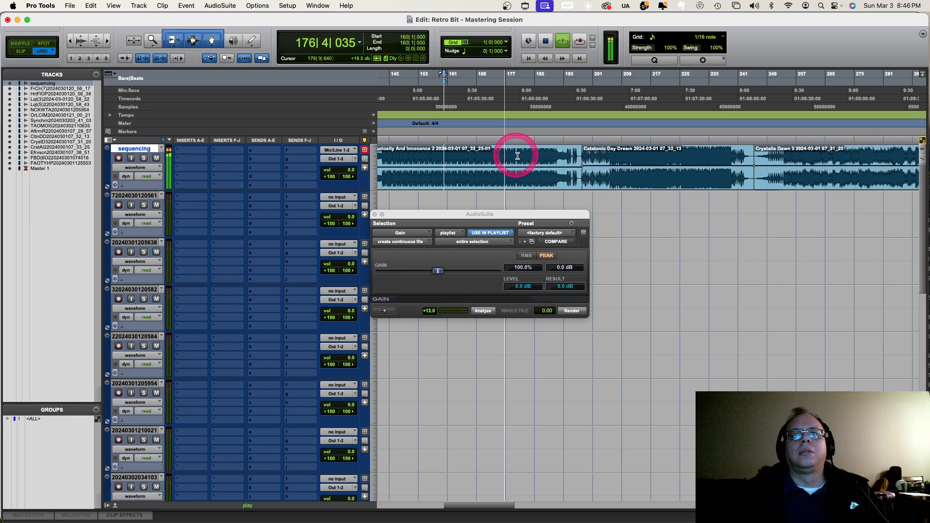
left_click(534, 154)
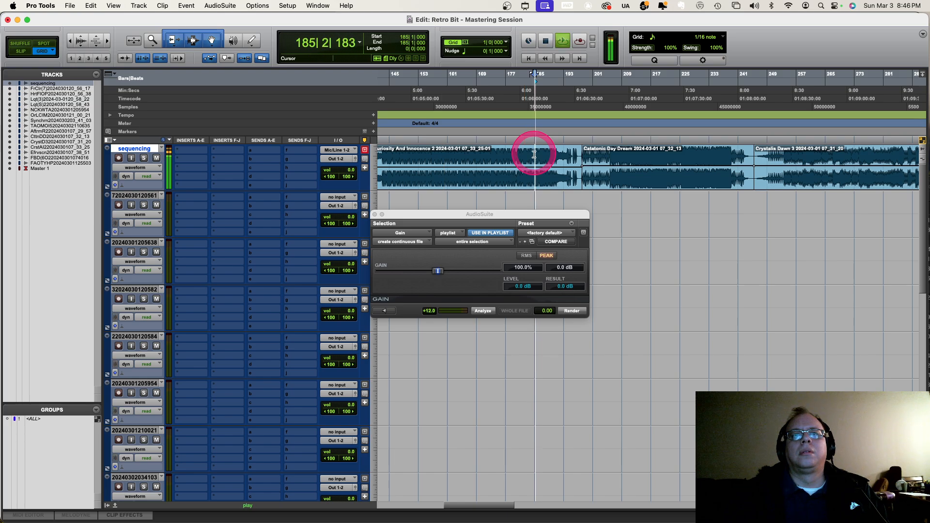
left_click(583, 158)
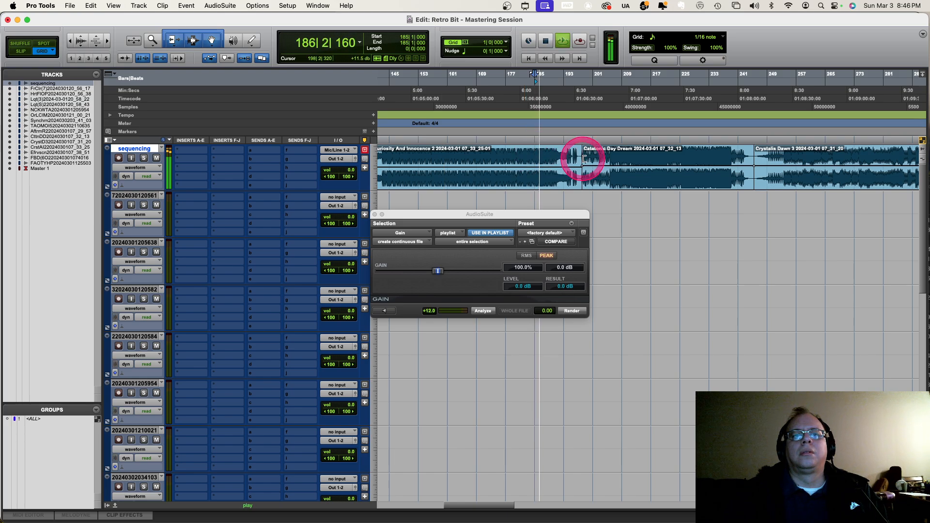
left_click(581, 159)
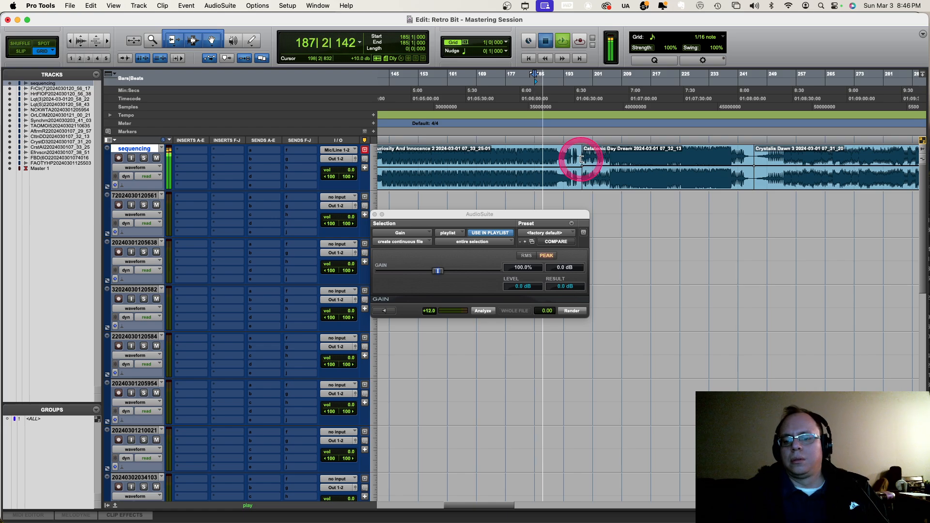
key("space")
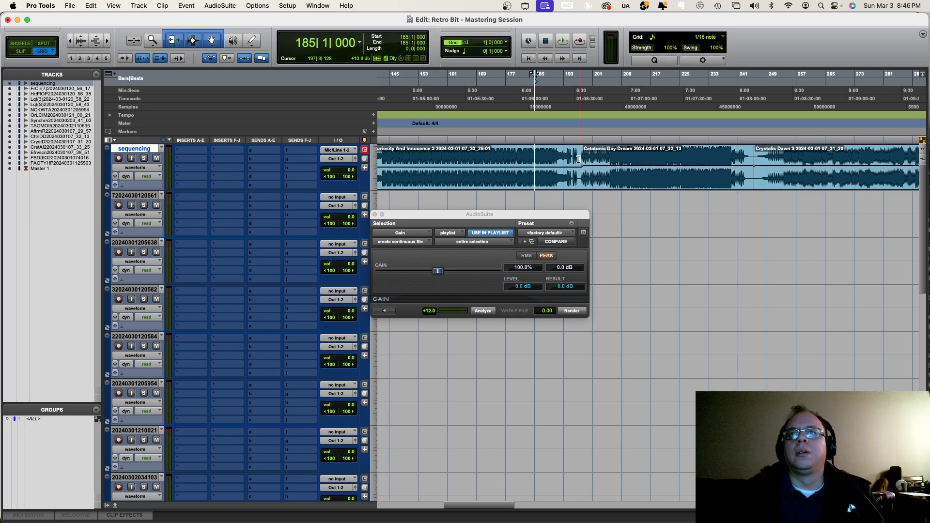
- Select the Catatonic Day Dream clip, analyze it with the AudioSuite Gain processor, and compare its RMS and peak levels
left_click(643, 160)
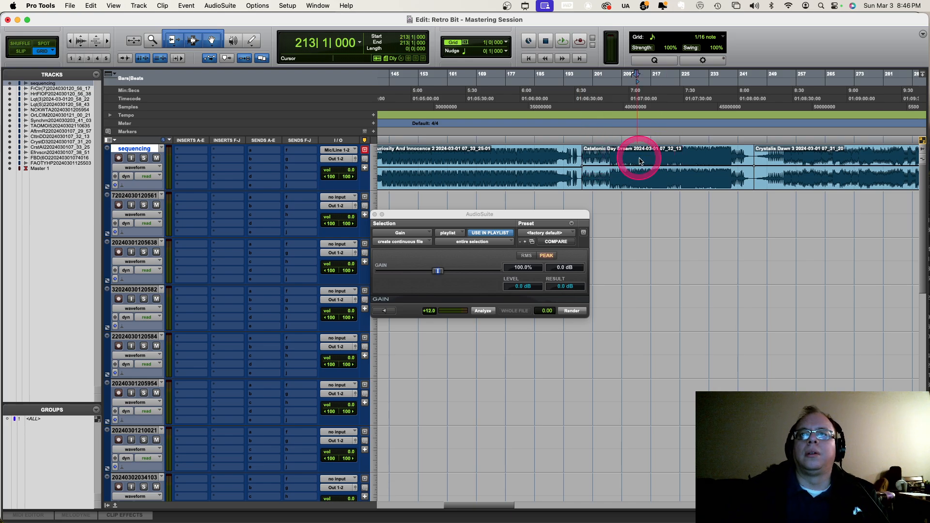
left_click(645, 181)
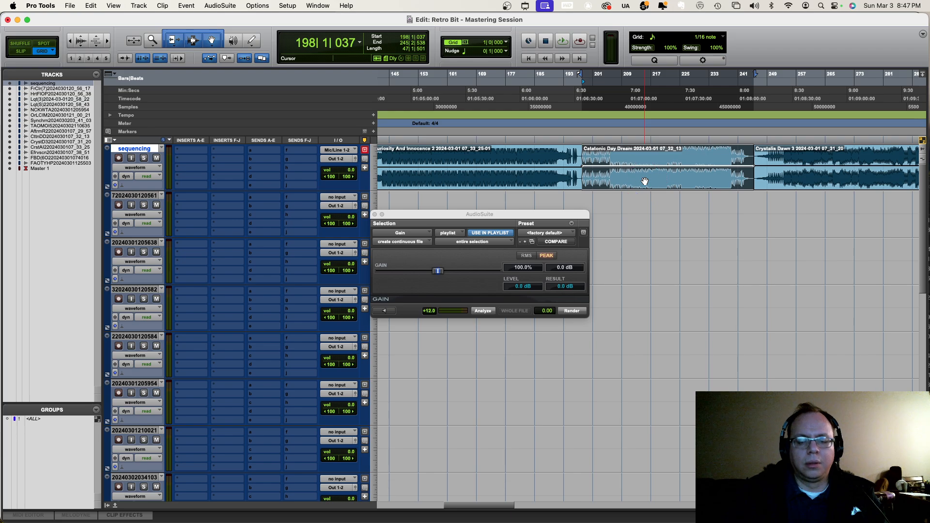
key("super+alt+g")
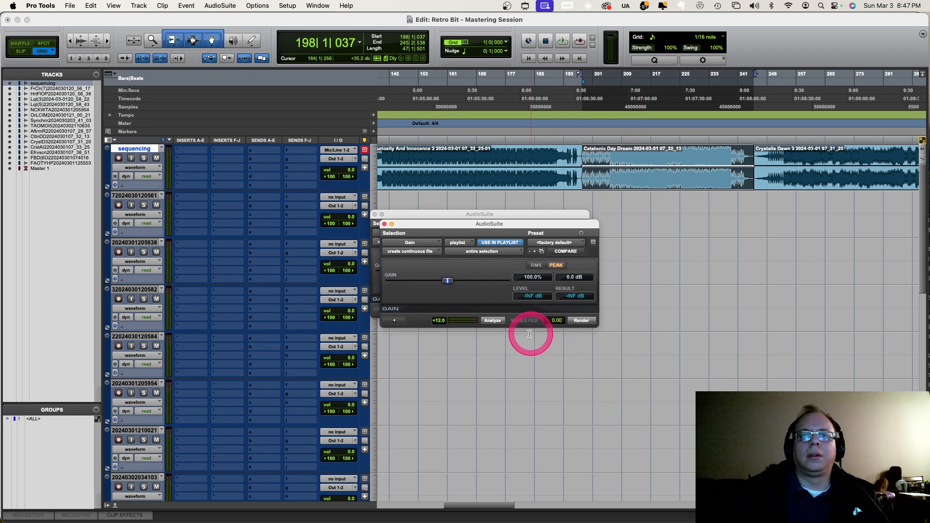
left_click(494, 320)
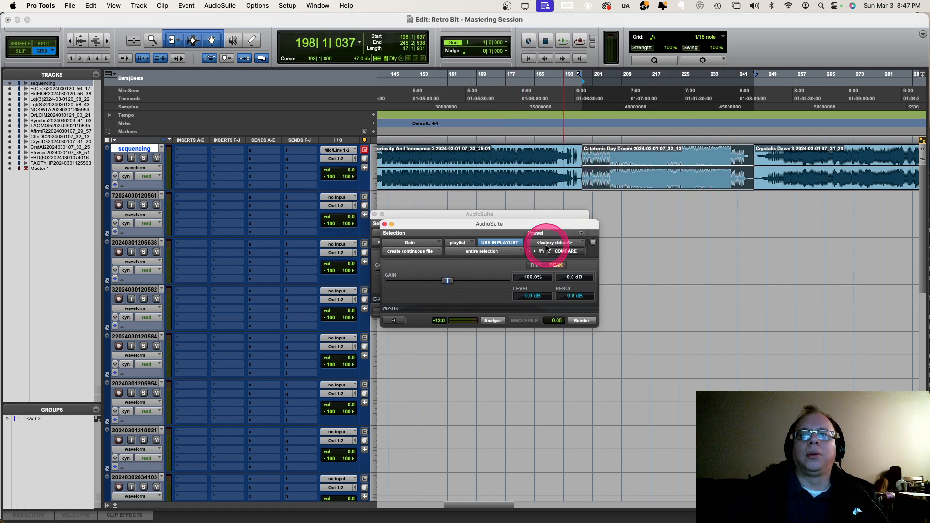
left_click(538, 266)
left_click(556, 266)
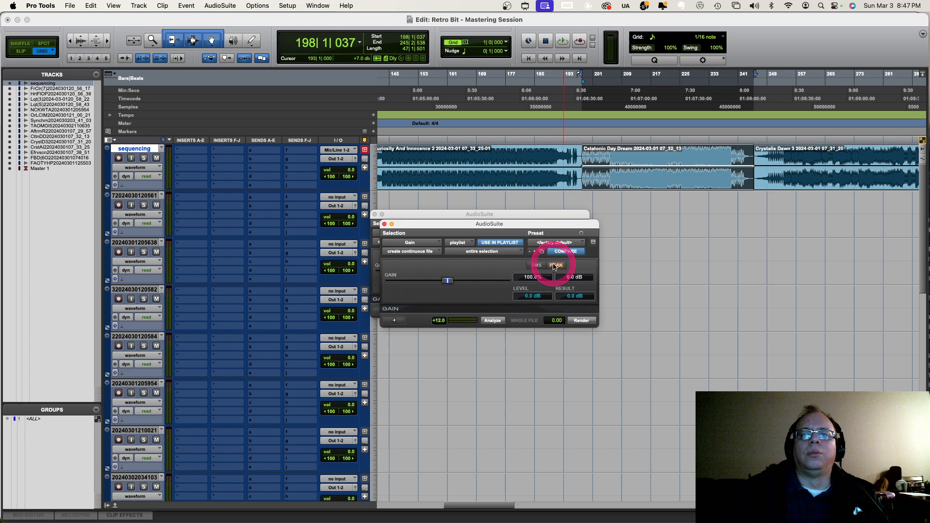
- Lower the clip gain of Catatonic Day Dream, then check the analyzed RMS level and close both AudioSuite windows
left_click(647, 162)
left_click_drag(647, 162, 649, 211)
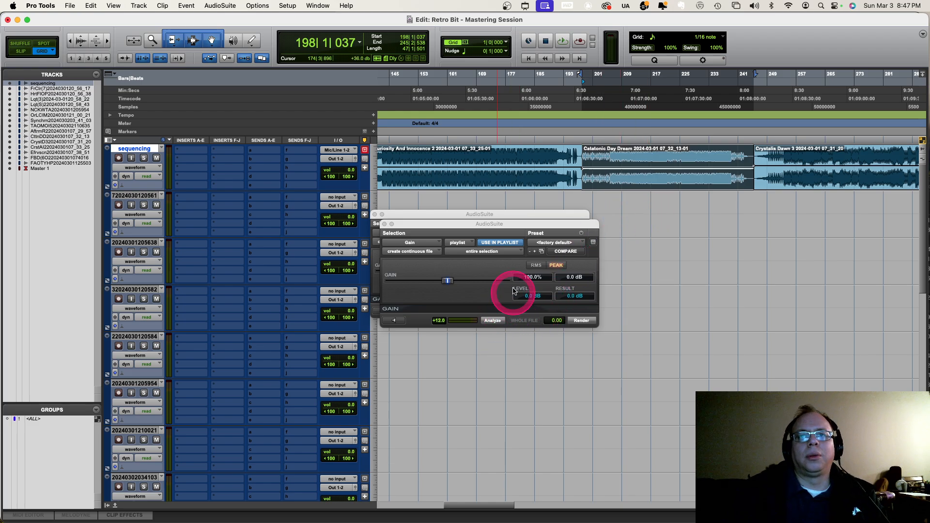
left_click(536, 267)
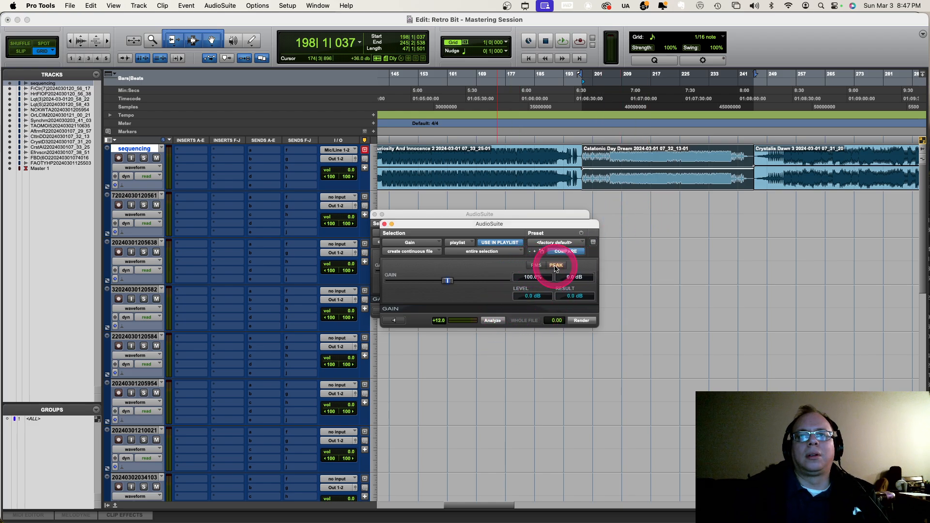
left_click(536, 267)
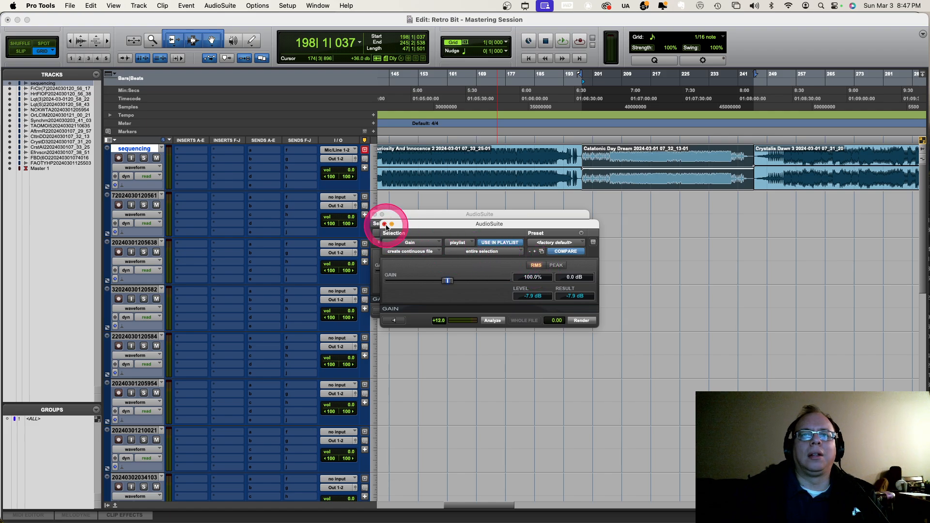
left_click(385, 224)
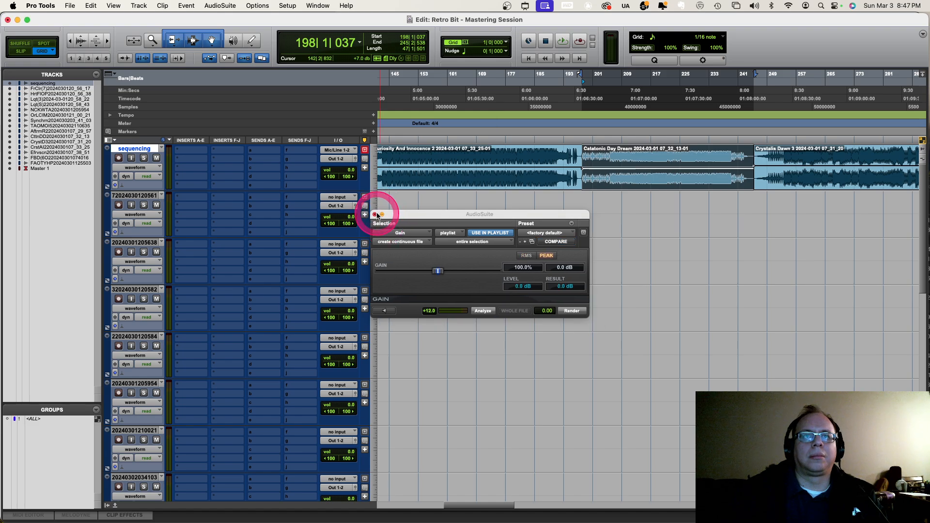
left_click(374, 214)
- Audition the Catatonic Day Dream clip from bars 207, 213 and 226
left_click(612, 154)
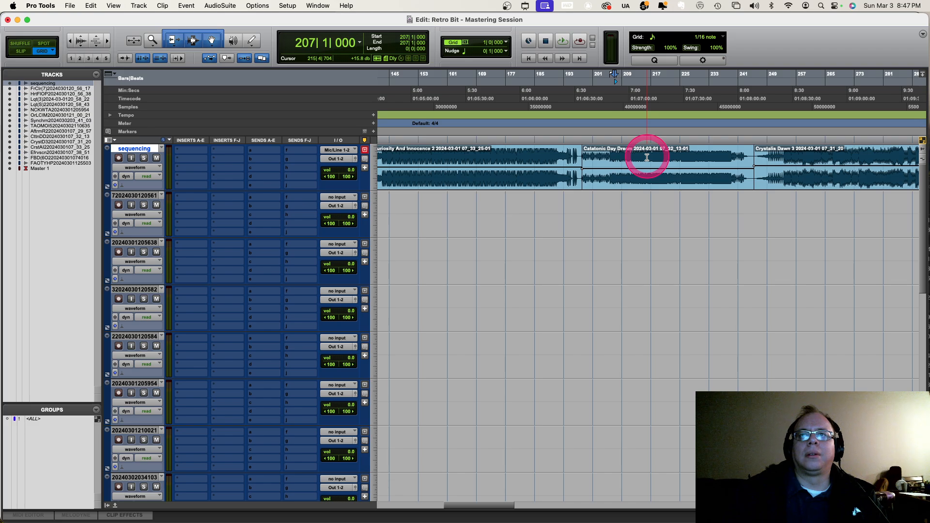
key("space")
left_click(634, 157)
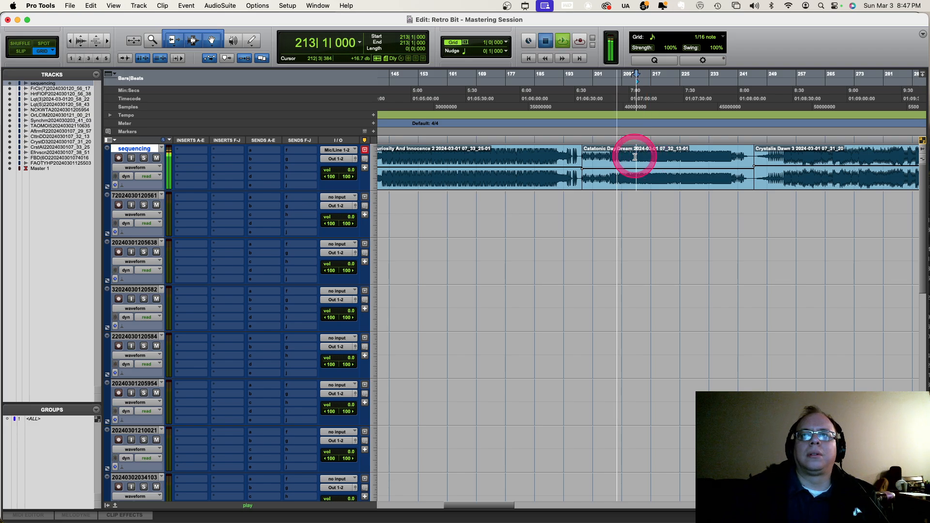
key("space")
left_click(683, 157)
key("space")
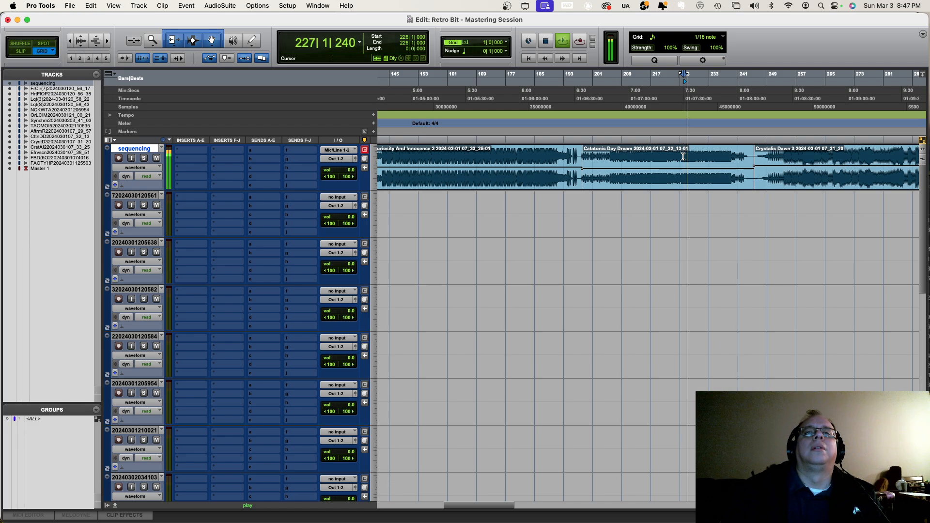
- Listen to the ending of Catatonic Day Dream from bar 235 through the transition into Crystalis Dawn 3, and stop playback
key("space")
left_click(717, 159)
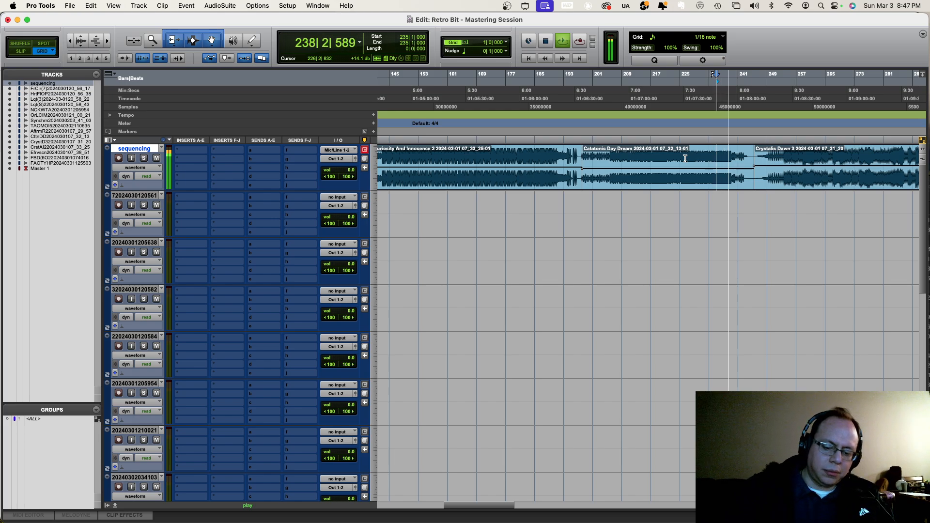
key("space")
key("space")
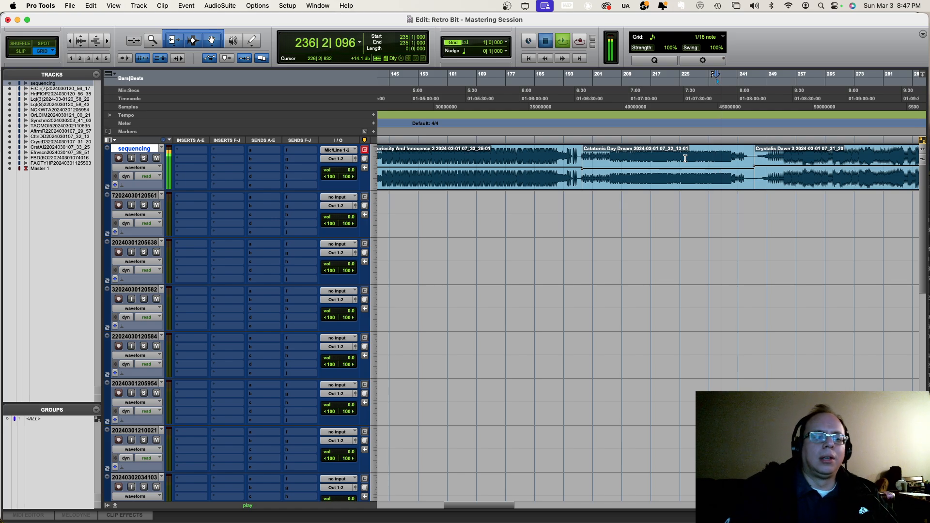
key("space")
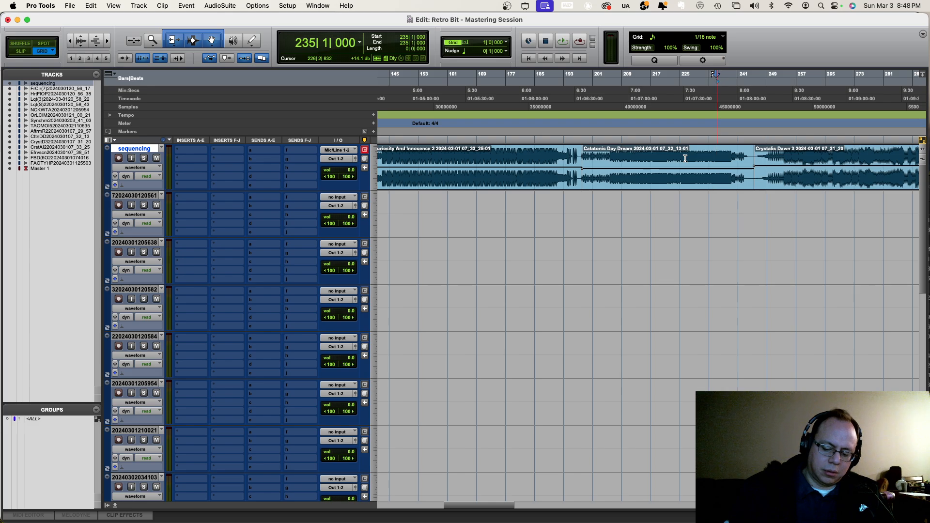
key("space")
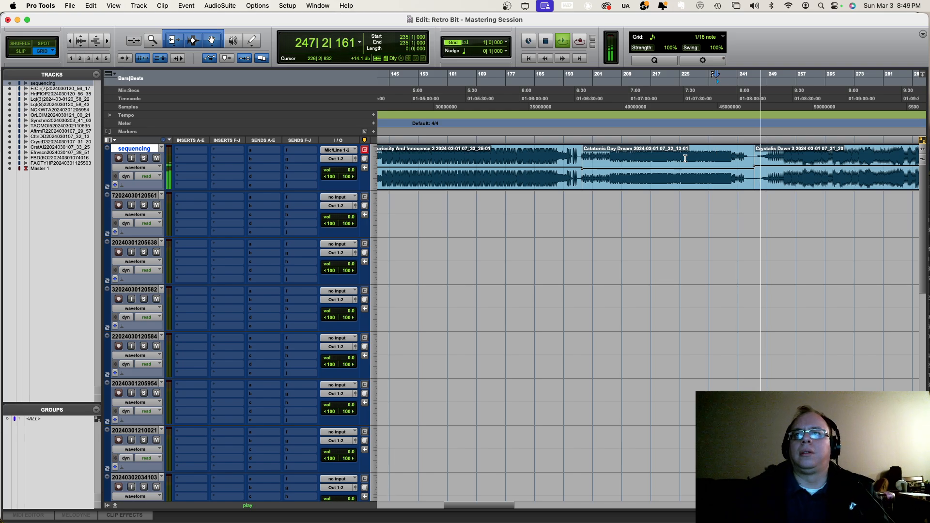
key("space")
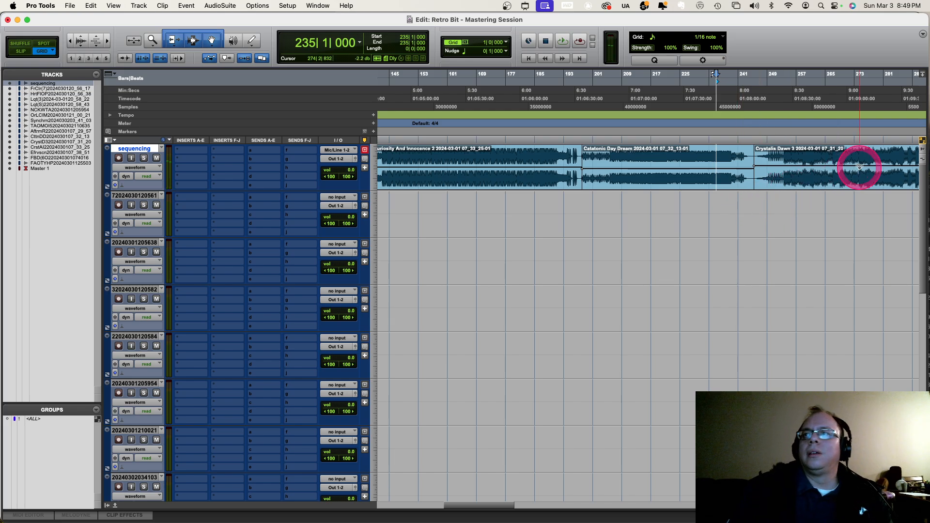
- Select the Crystalis Dawn 3 clip and analyze its RMS and peak levels with the AudioSuite Gain processor
left_click(856, 152)
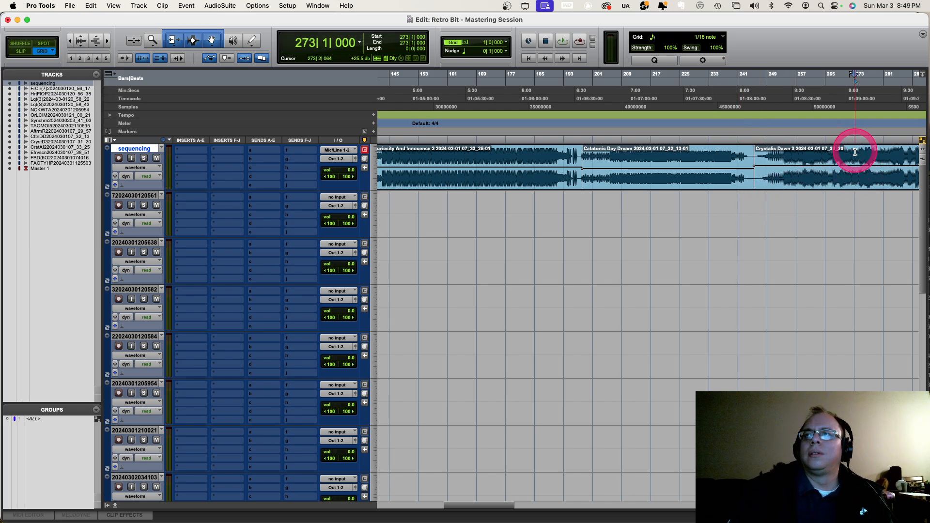
left_click(855, 188)
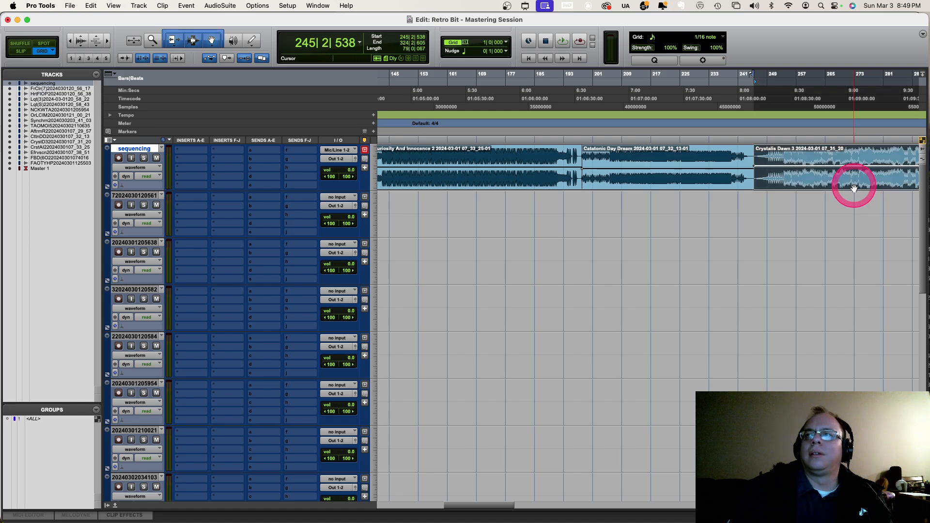
key("ctrl+shift+g")
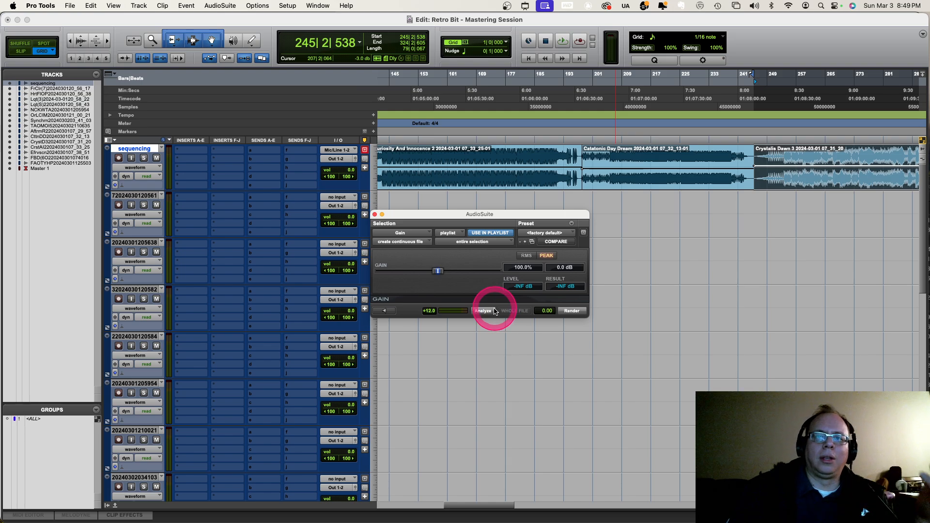
left_click(495, 311)
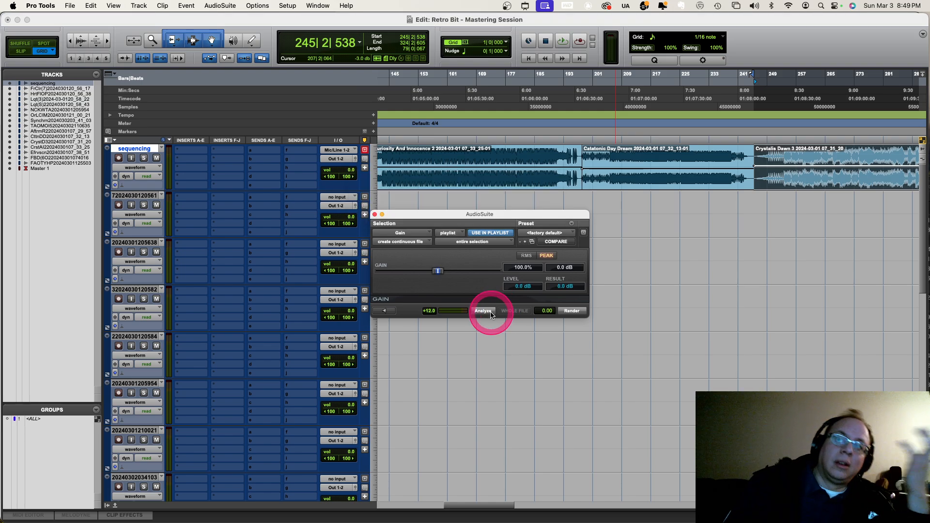
left_click(528, 256)
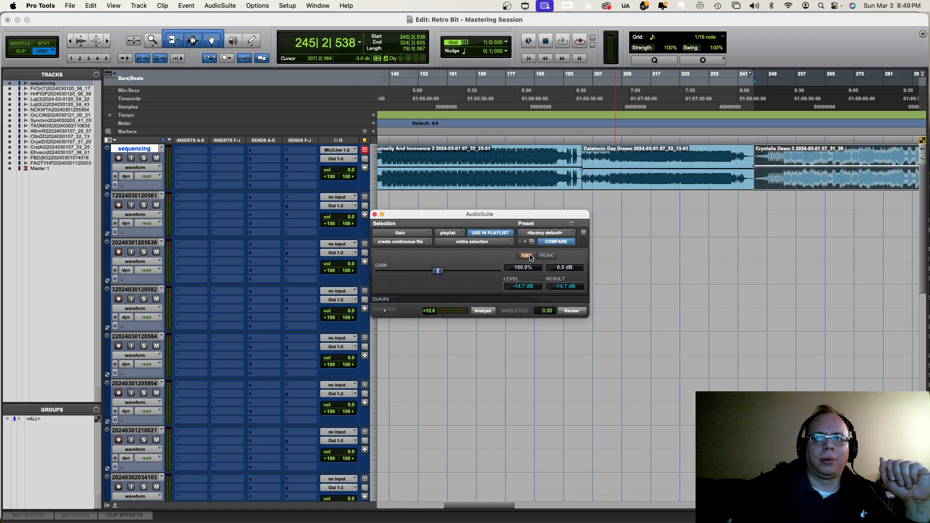
left_click(870, 222)
left_click(545, 256)
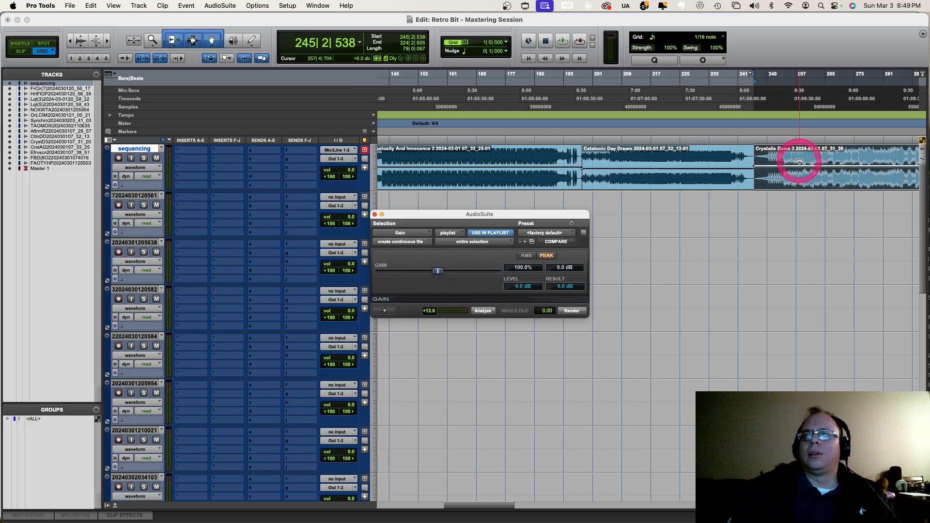
- Lower the clip gain of Crystalis Dawn 3 and play the clip from its start
left_click_drag(803, 158, 805, 191)
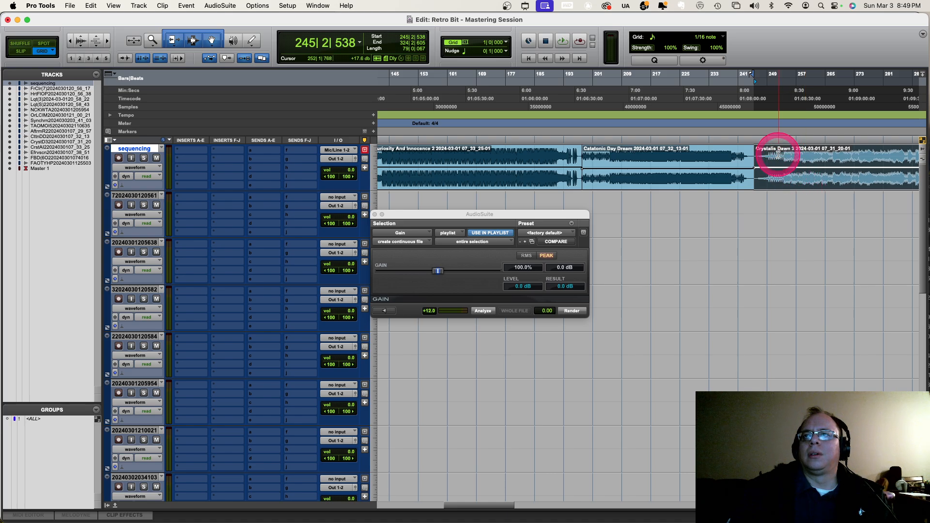
left_click(743, 154)
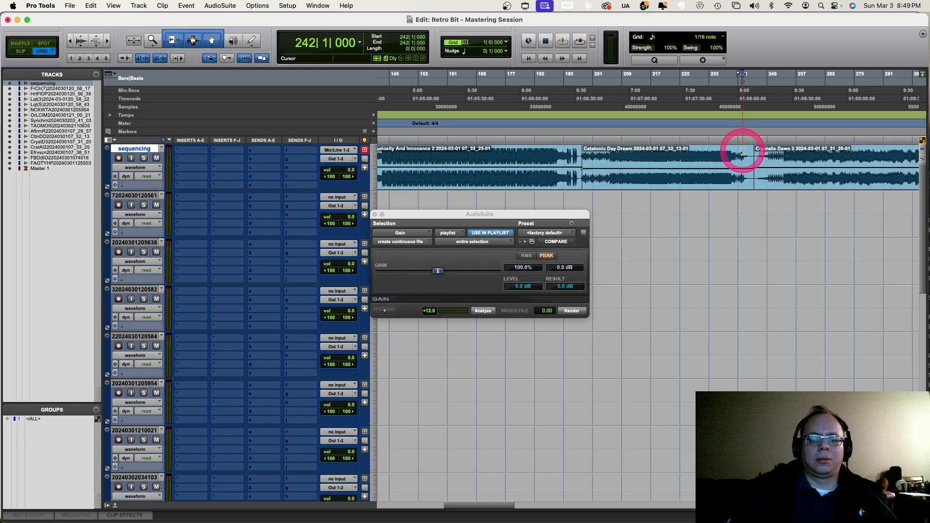
key("Tab")
key("space")
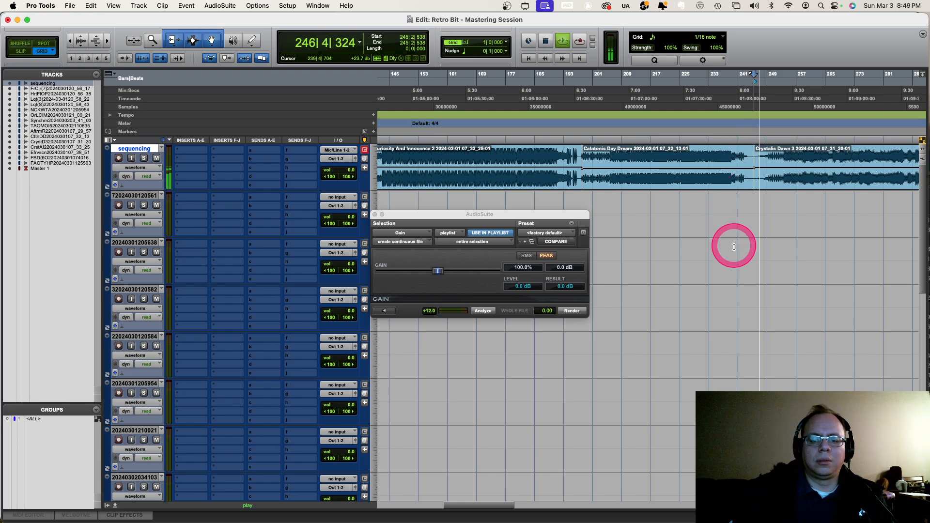
key("super+bracketright")
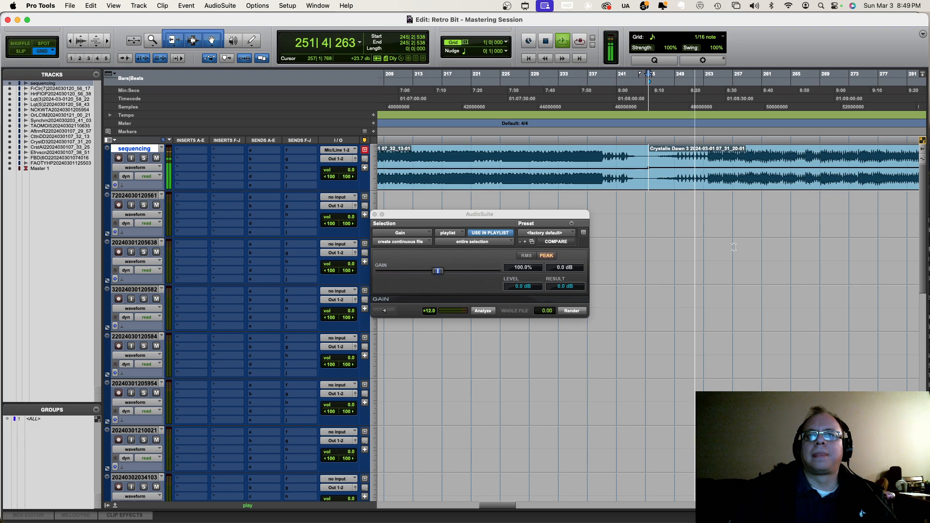
- Hide all the individual song tracks between the sequencing track and Master 1 while playback continues
left_click(315, 410)
scroll(315, 410, "down", 10)
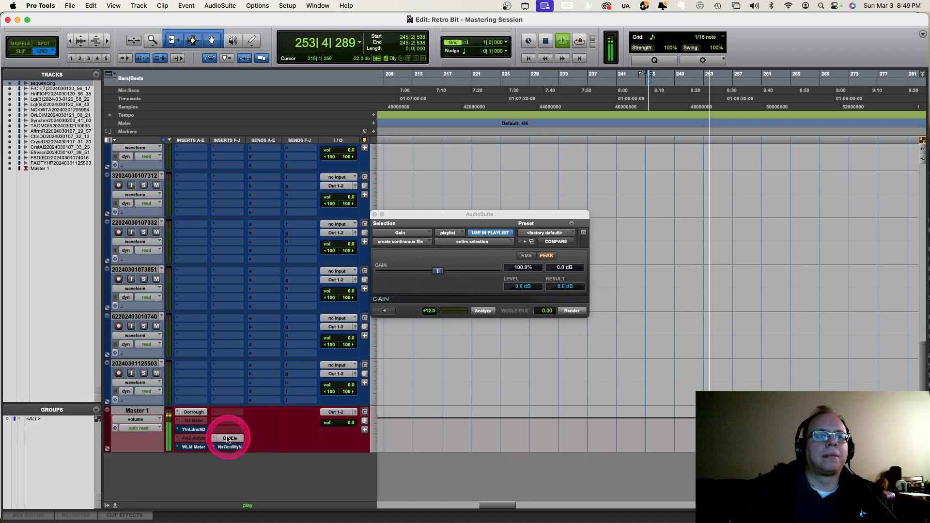
scroll(184, 371, "up", 10)
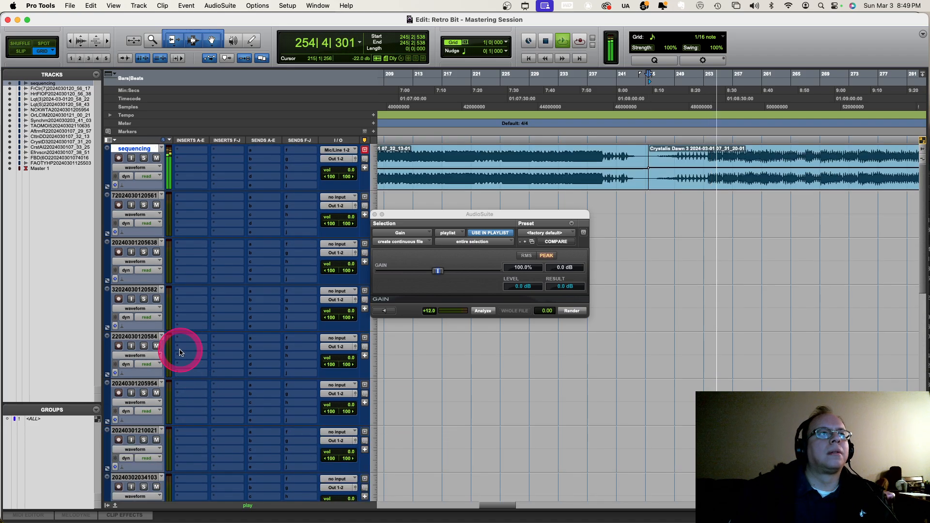
left_click(144, 195)
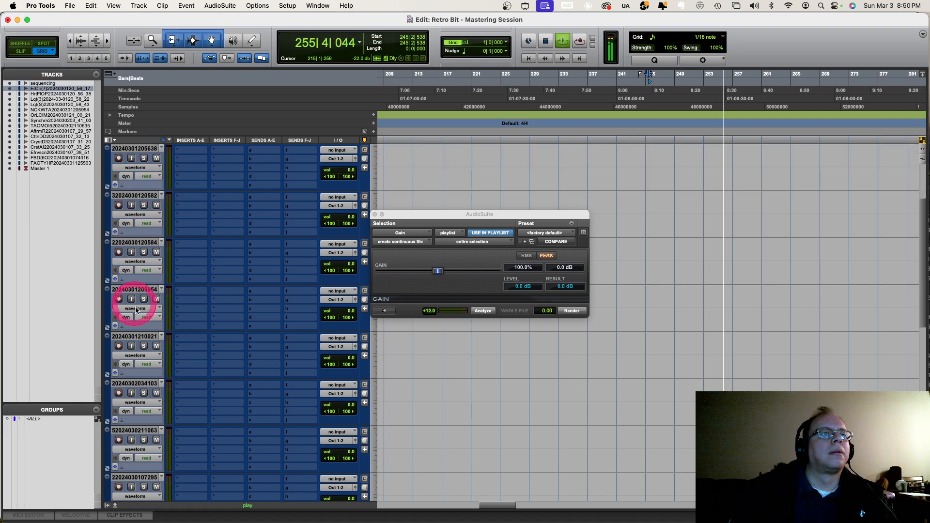
scroll(136, 270, "down", 10)
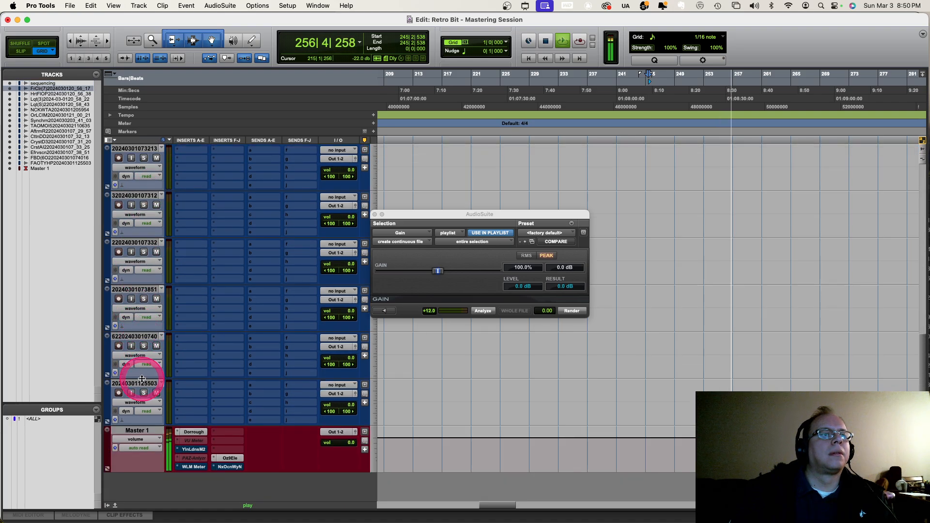
left_click(142, 384, "shift")
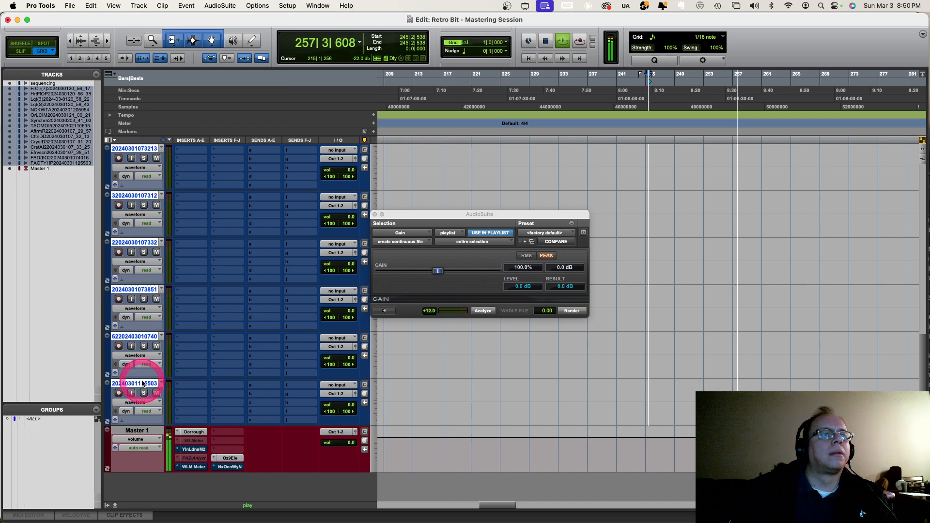
right_click(143, 384)
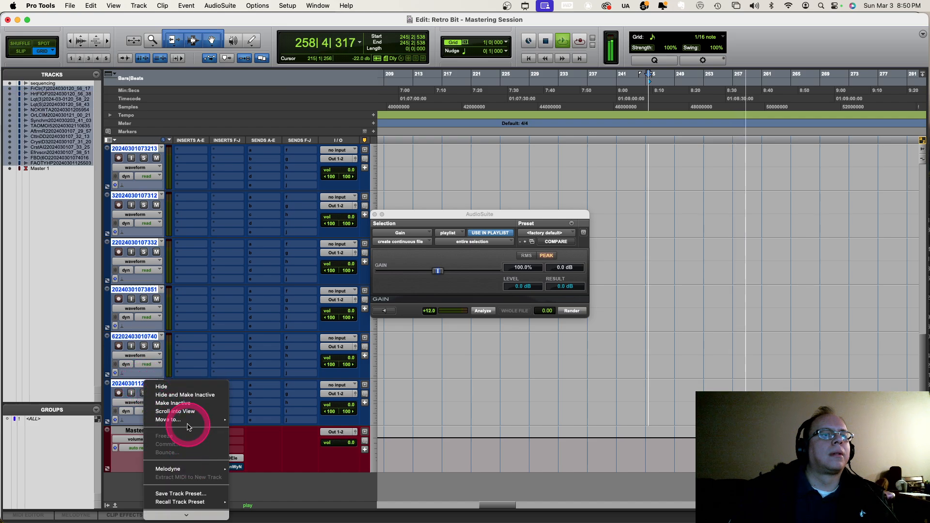
left_click(179, 388)
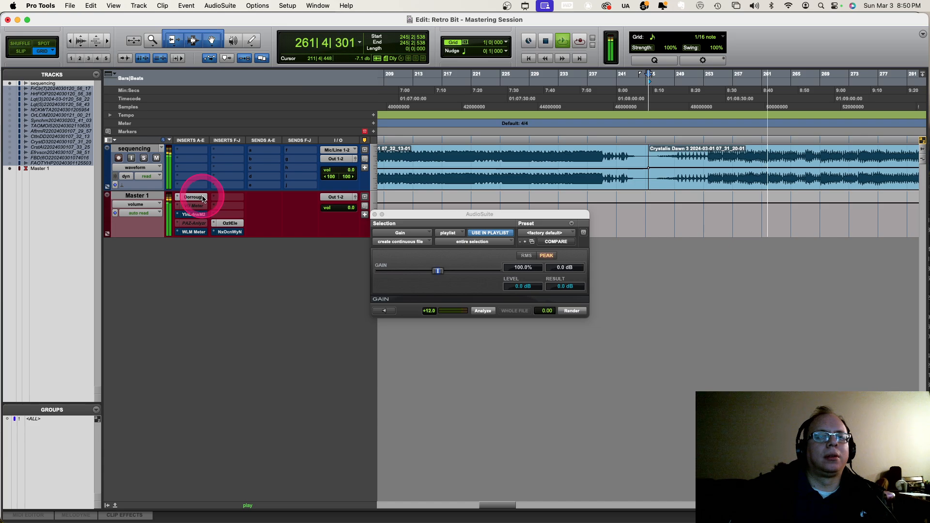
- Listen through Crystalis Dawn 3, skipping ahead to bar 304 and on to bar 307
scroll(727, 165, "right", 2)
scroll(730, 164, "right", 3)
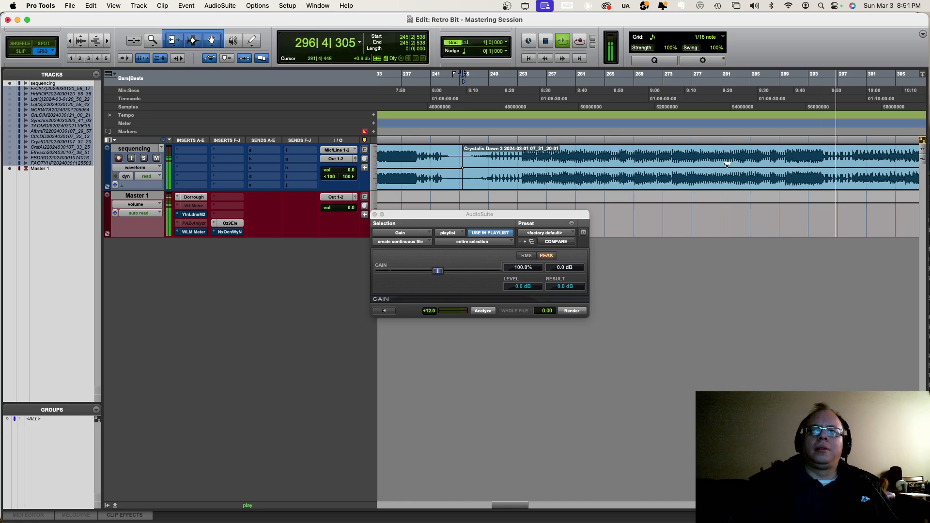
left_click(728, 163)
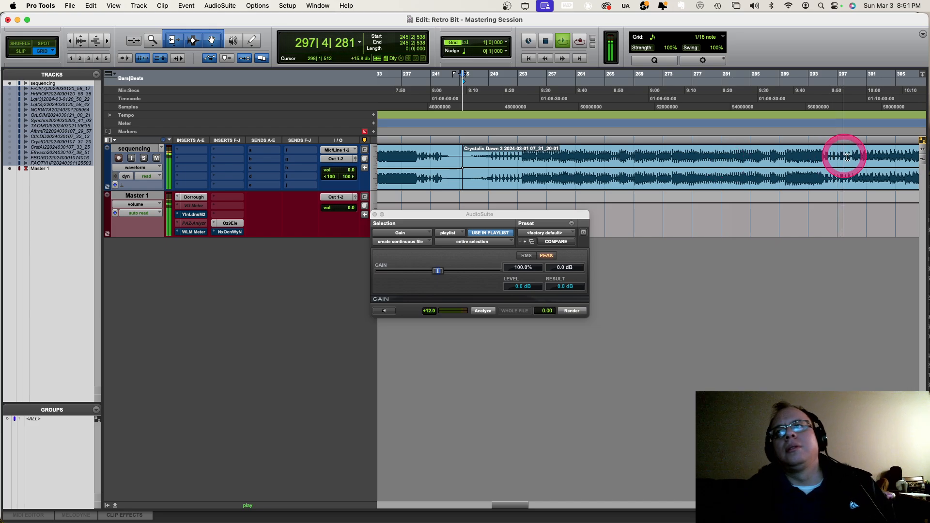
key("t")
key("t")
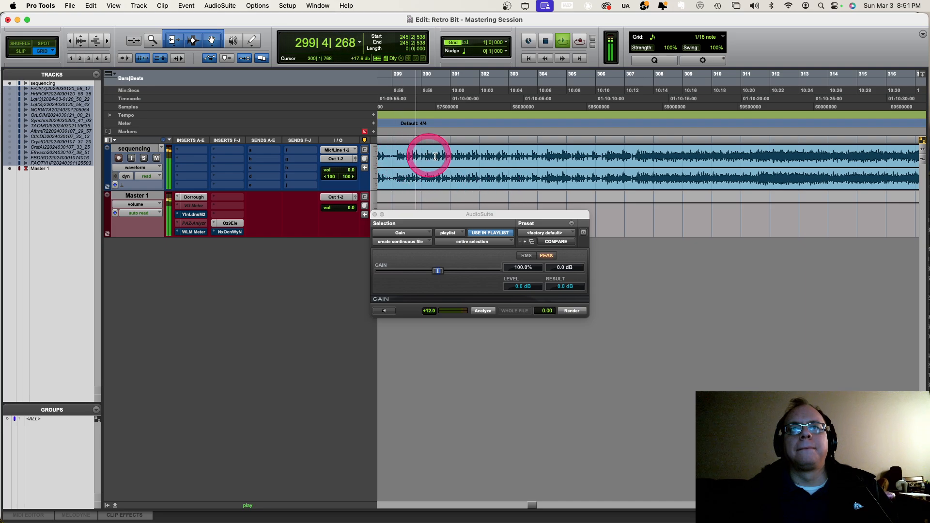
left_click(543, 160)
key("space")
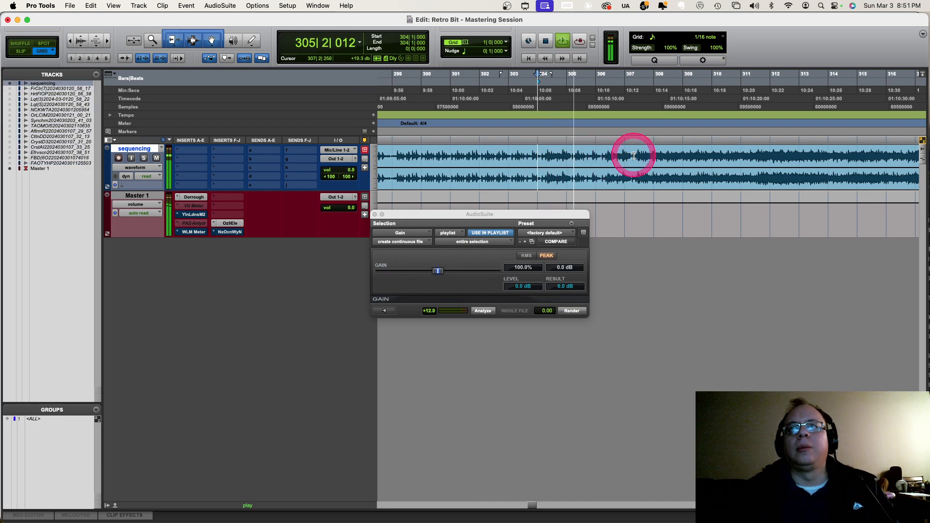
left_click(635, 156)
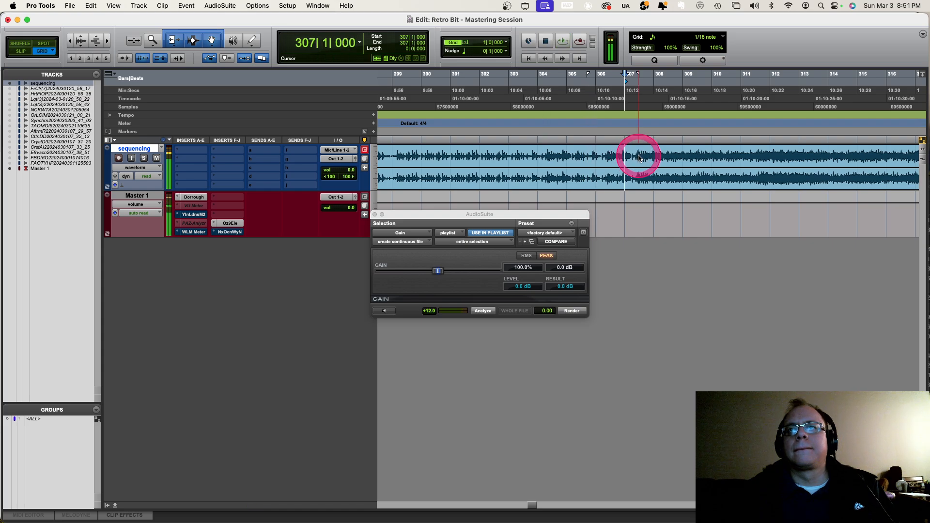
key("space")
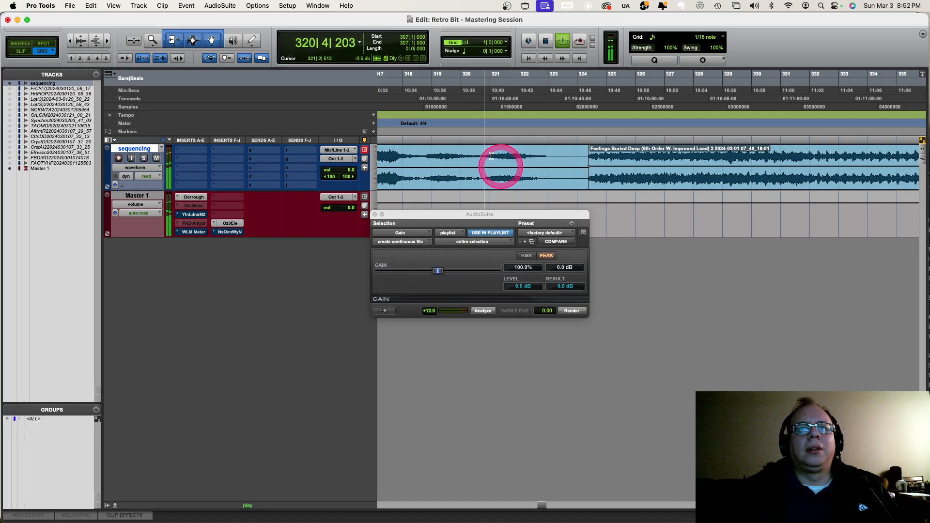
- Display the sequencing track's volume automation and play the ending of Crystalis Dawn 3 from bar 318
key("space")
left_click(403, 162)
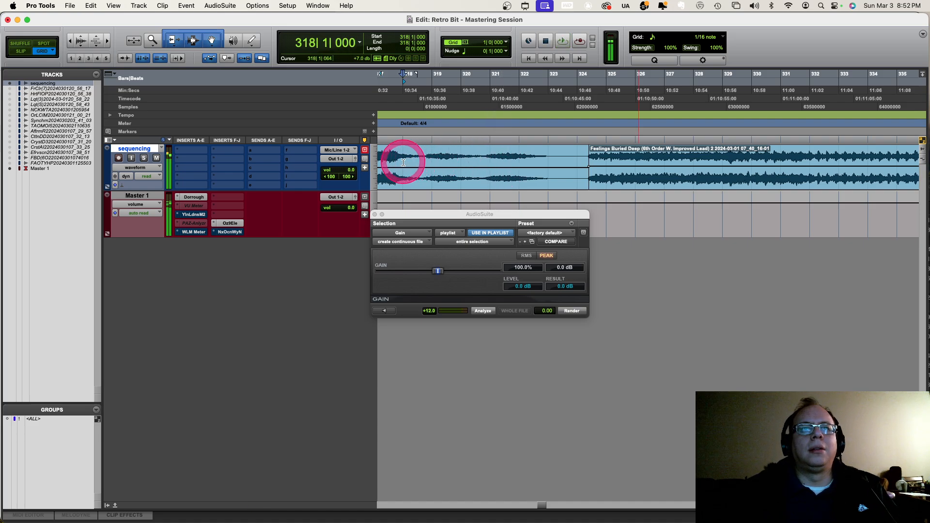
key("minus")
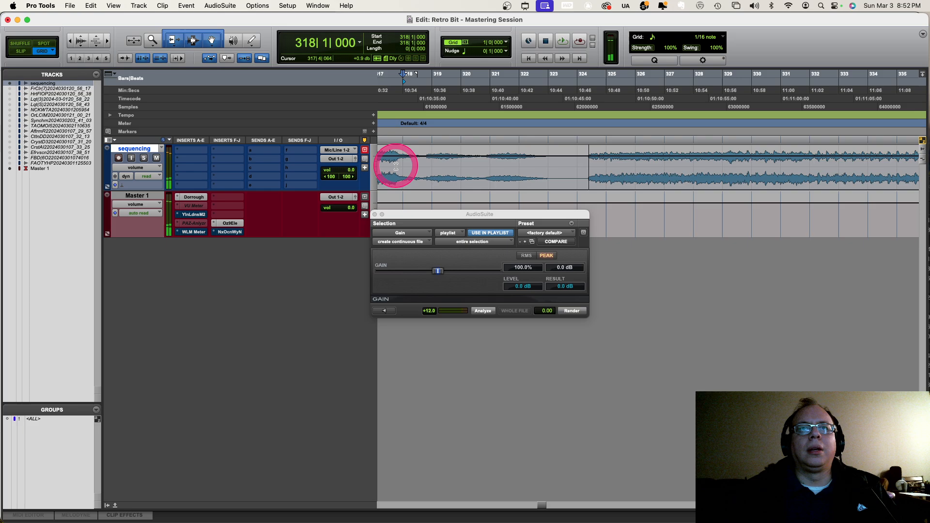
key("space")
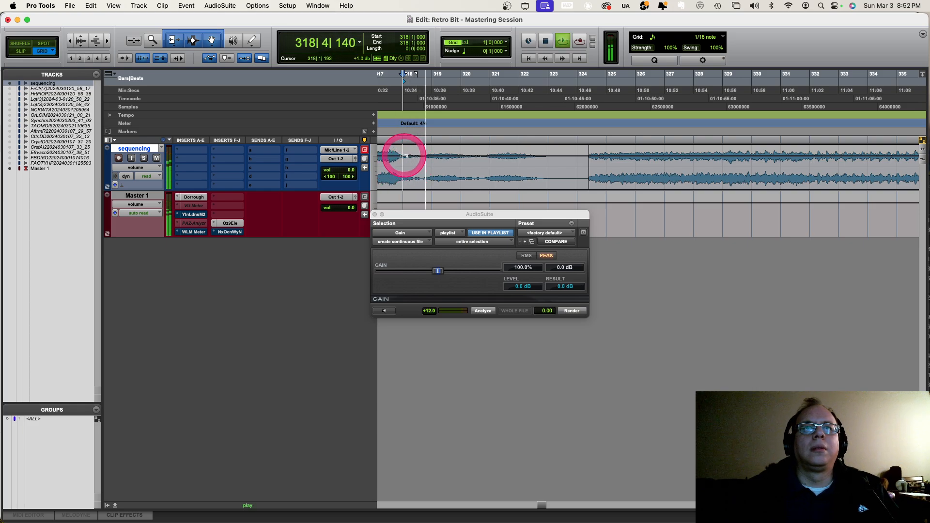
- Undo the stray volume edit, create a rising volume ramp from bar 318 to the end of Crystalis Dawn 3, and play it
left_click(404, 155, "super")
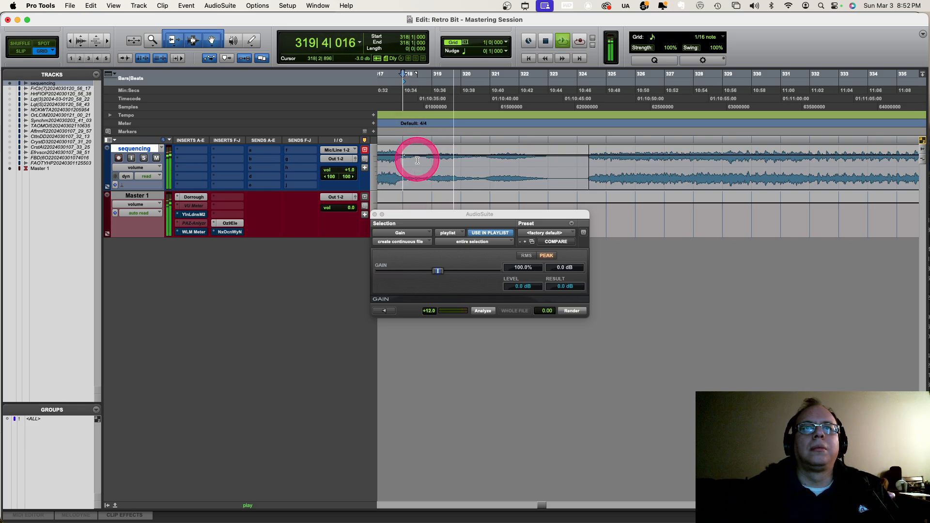
key("super+z")
left_click_drag(407, 159, 544, 100)
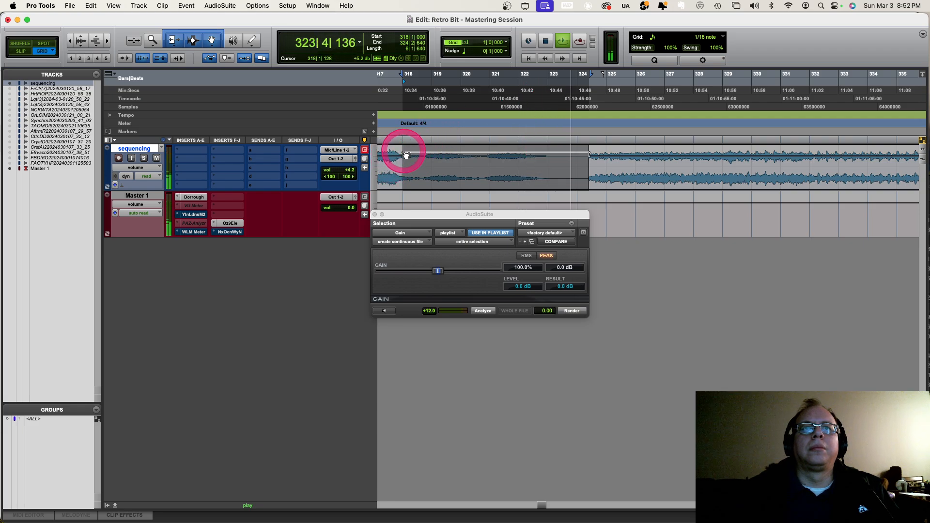
left_click(391, 164)
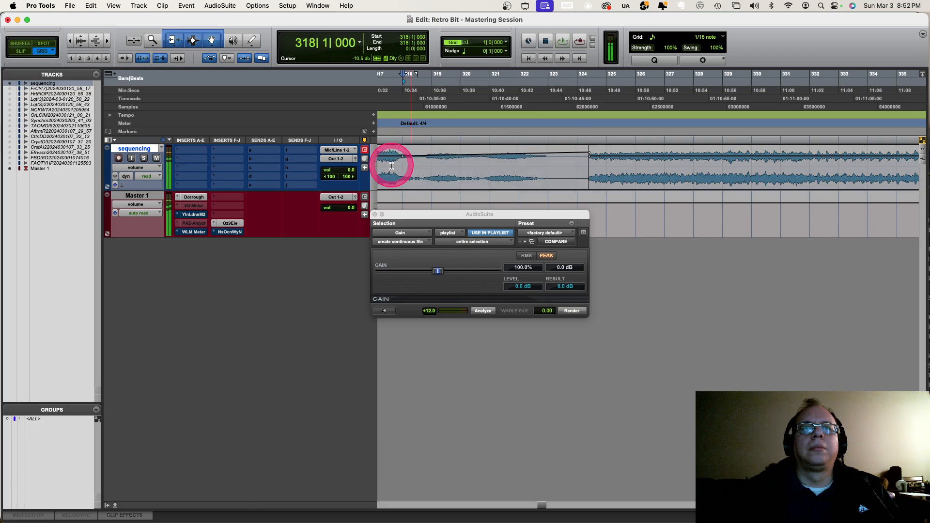
key("space")
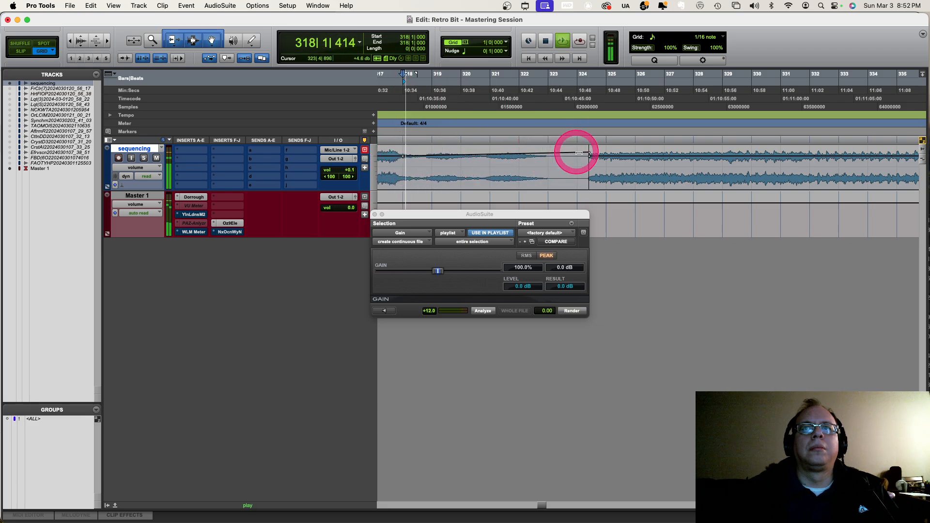
- Set a volume breakpoint at bar 323 on the ramp to about +2.2 dB and replay from bar 318
left_click_drag(590, 155, 549, 151)
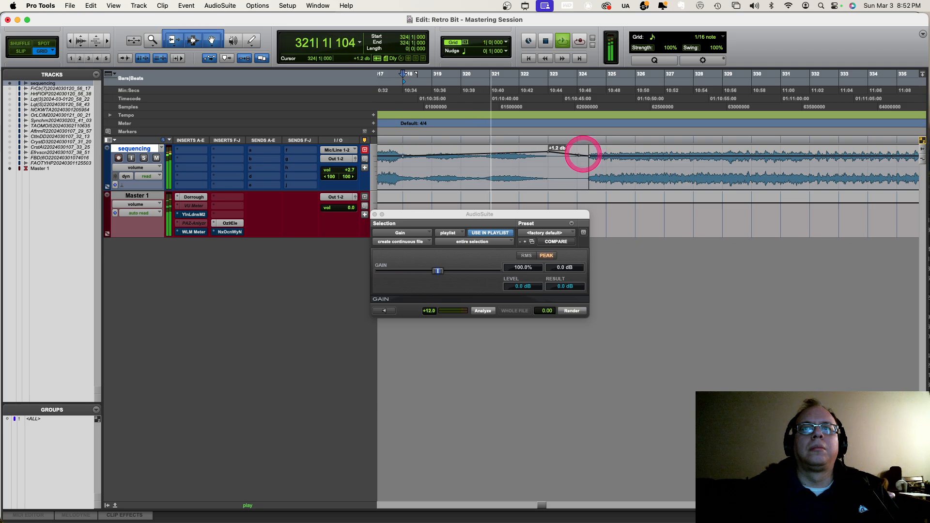
left_click(548, 151)
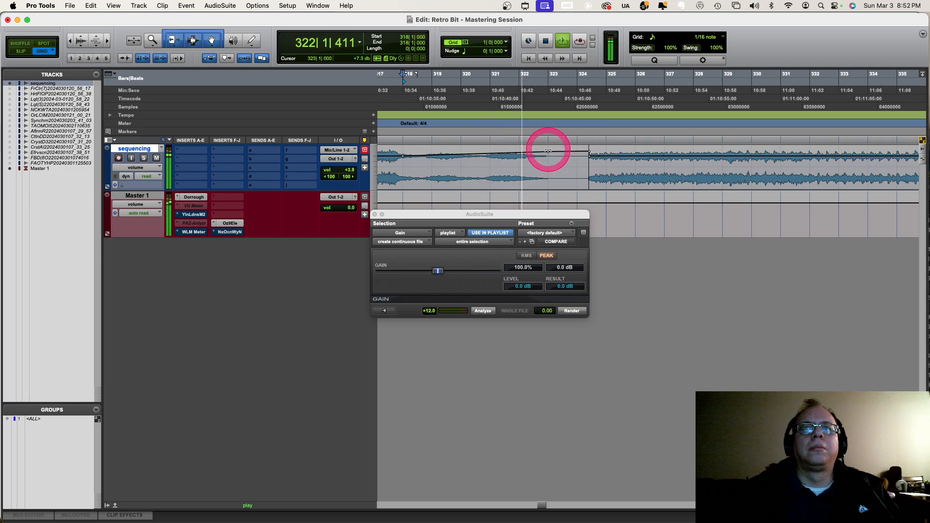
key("space")
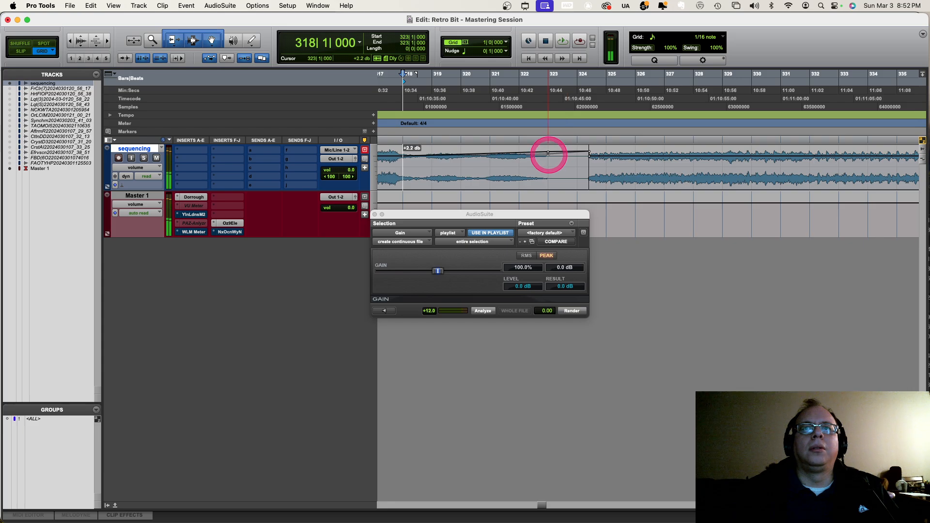
left_click_drag(548, 155, 549, 155)
key("space")
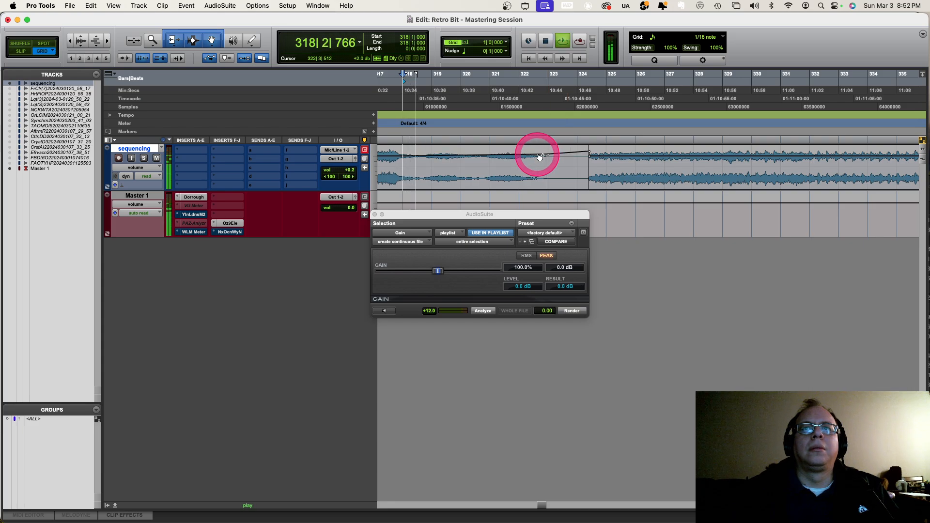
- Raise the volume curve around bar 323 while auditioning the song's fade-out from bar 322
key("space")
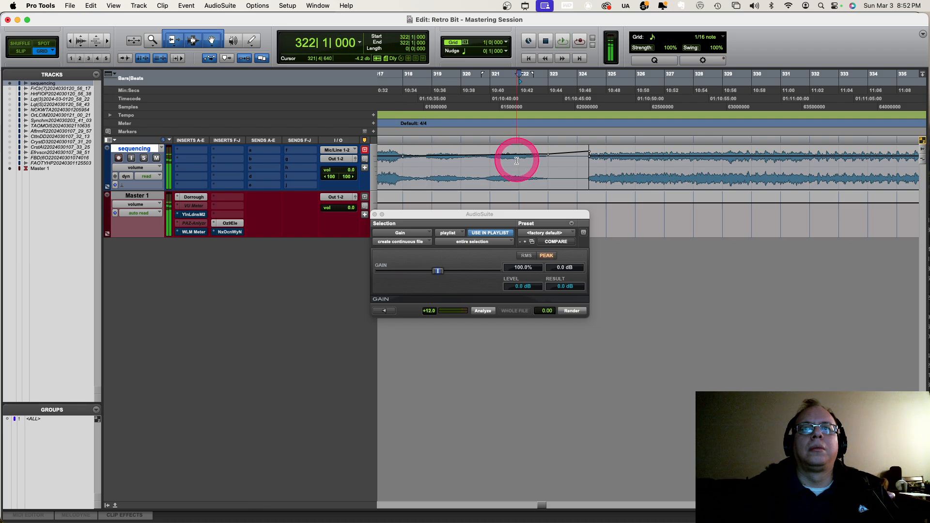
key("space")
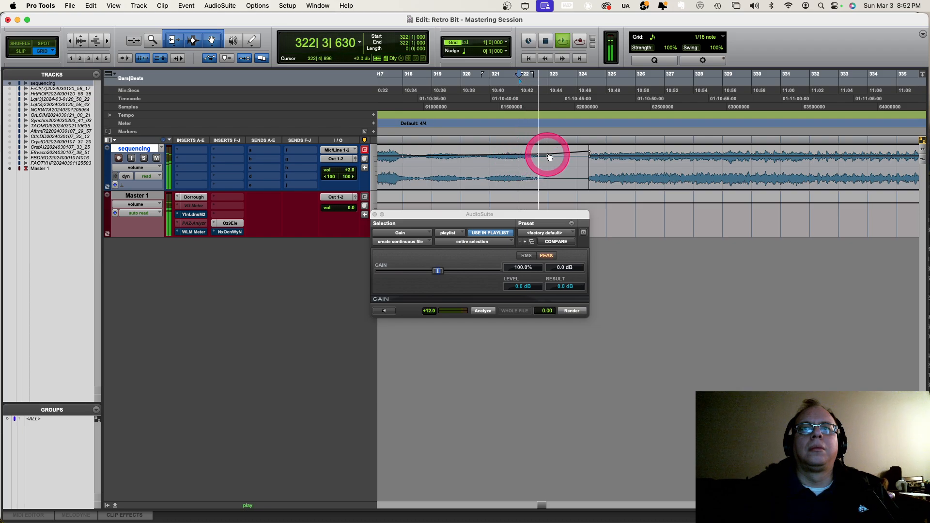
left_click_drag(544, 152, 550, 153)
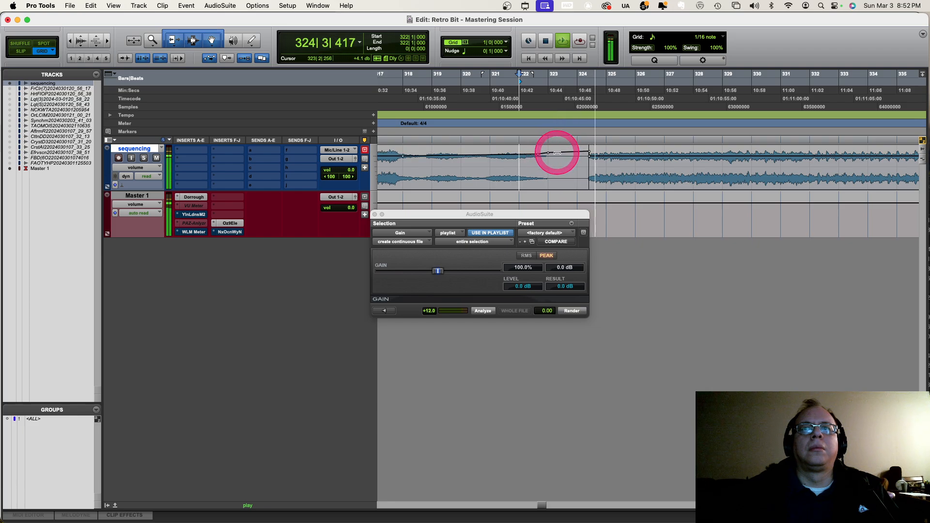
key("space")
key("space")
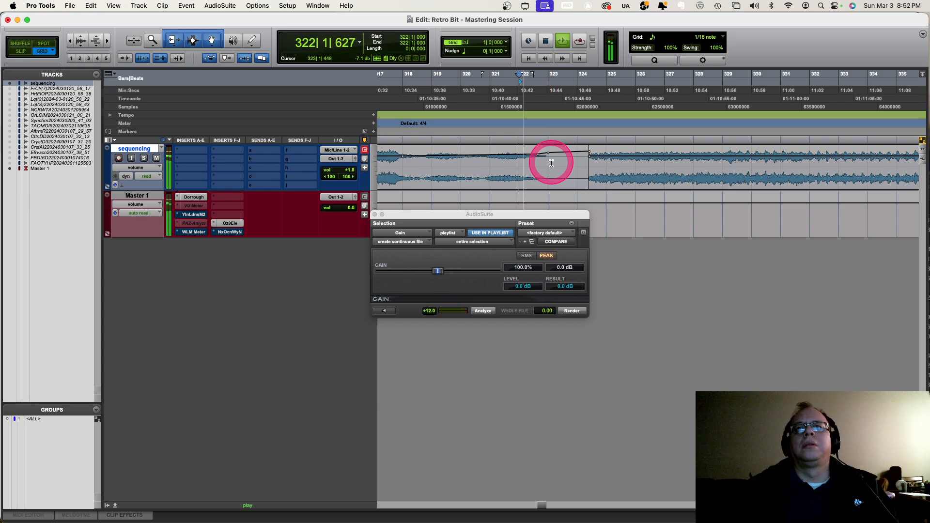
- Enlarge the sequencing track, move the AudioSuite window clear of the waveform, and play the fade-out from bar 318
key("space")
left_click(405, 170)
key("e")
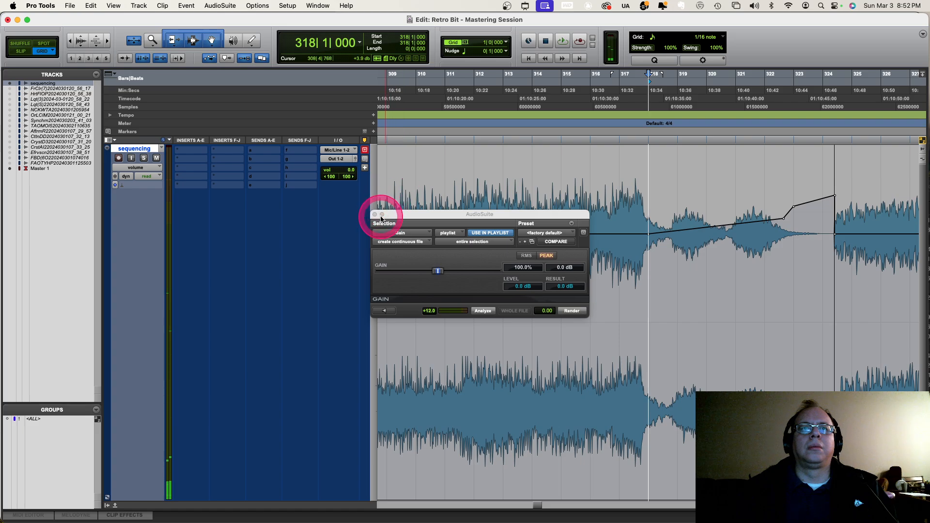
left_click_drag(391, 216, 260, 218)
key("space")
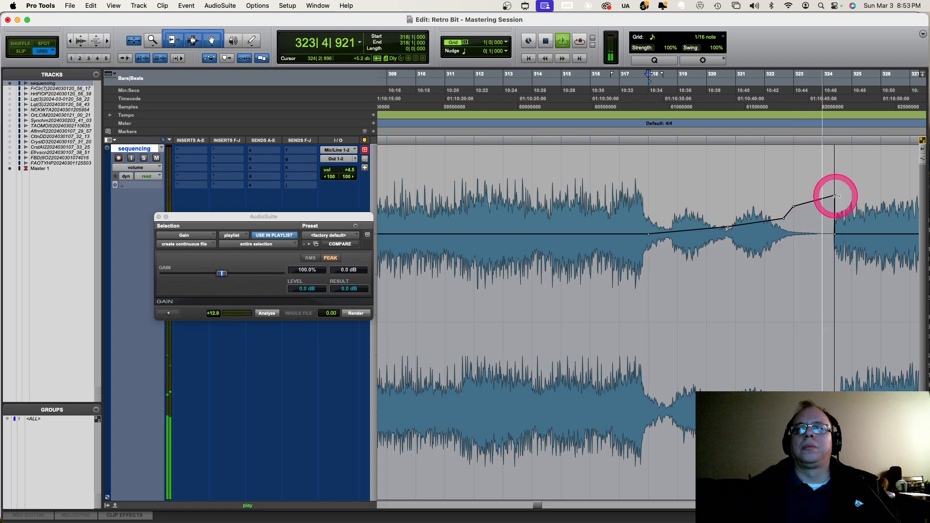
- Raise the volume ramp's end point to about +6.8 dB, delete the breakpoint at bar 323, and audition from bar 321
left_click_drag(835, 197, 848, 179)
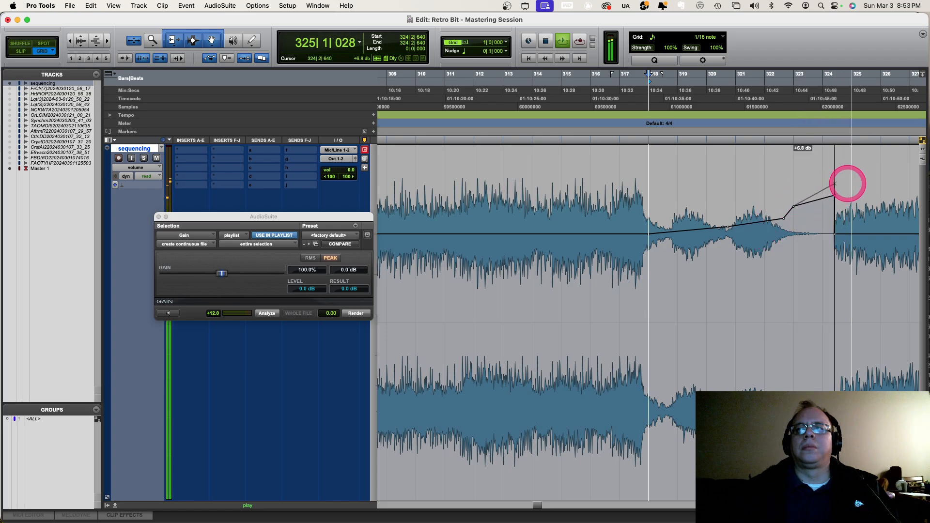
left_click(795, 207, "alt")
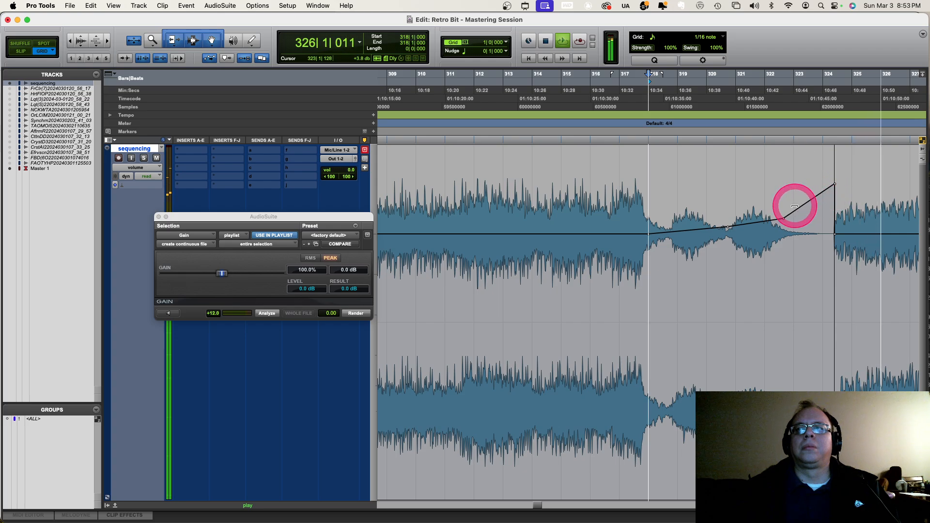
left_click(739, 242)
key("space")
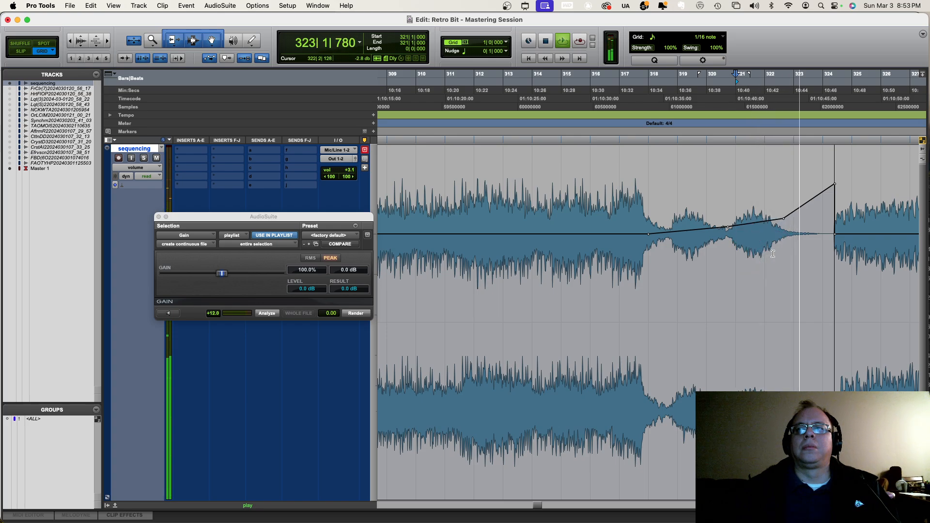
key("space")
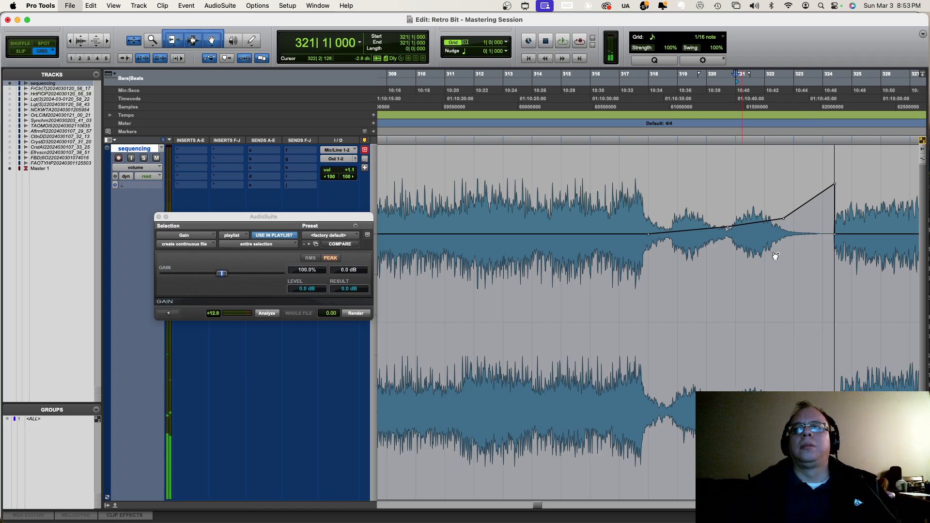
- Place the edit cursor at the start of the Feelings Buried Deep clip and start playback
left_click(775, 248)
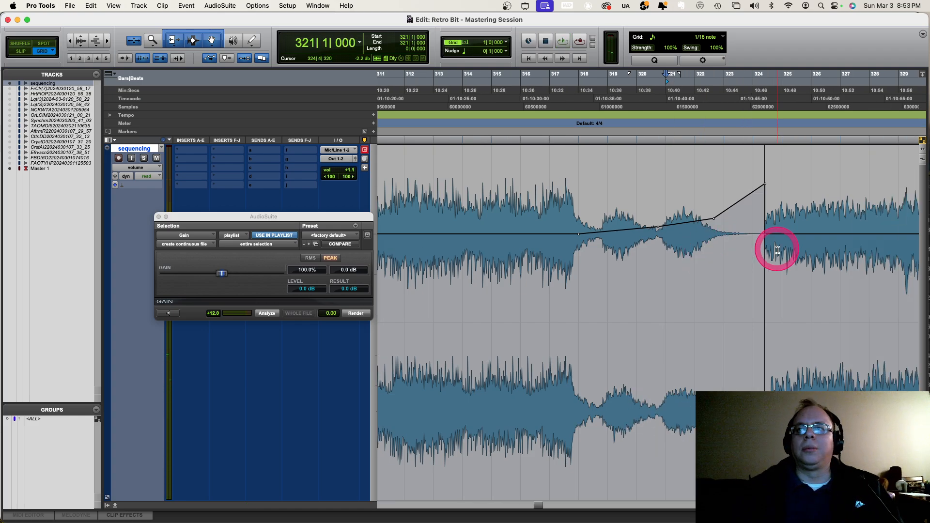
left_click(726, 247)
key("Tab")
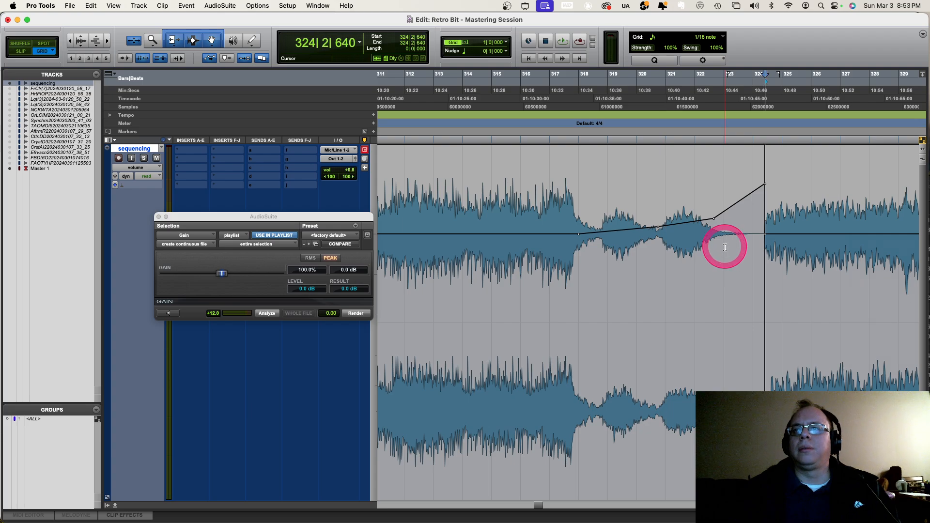
key("space")
- Switch the sequencing track back to waveform view with the neighbouring songs in view
key("r")
key("r")
key("r")
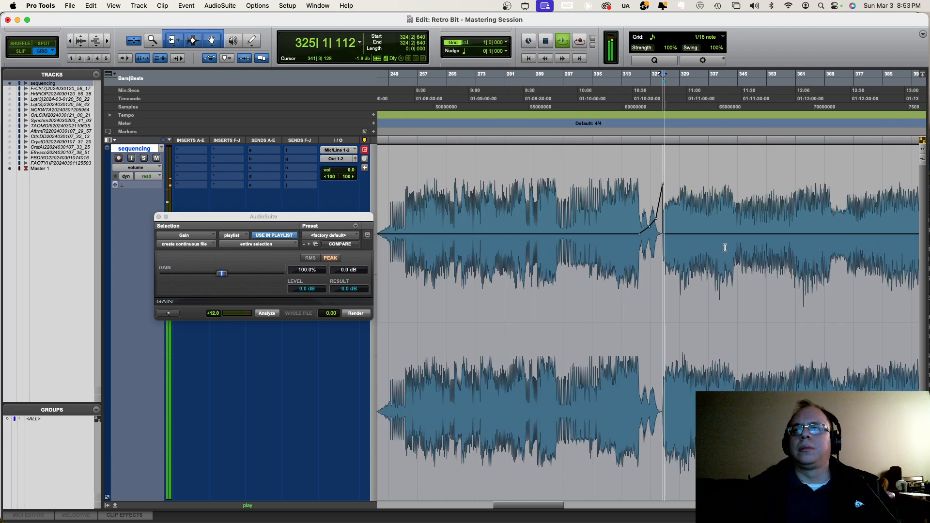
key("r")
key("r")
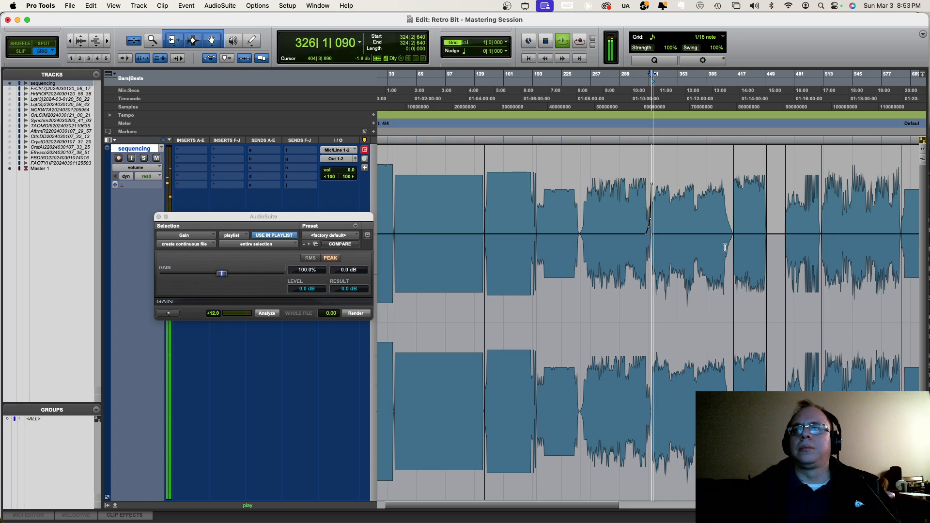
key("ctrl+minus")
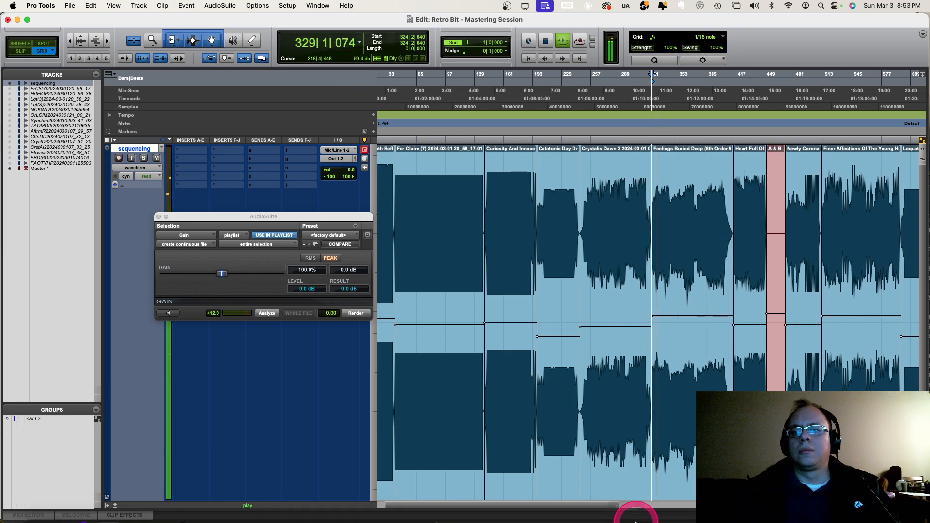
- Select the Feelings Buried Deep clip and analyze its peak level with the AudioSuite Gain processor
left_click(688, 482)
key("ctrl+shift+g")
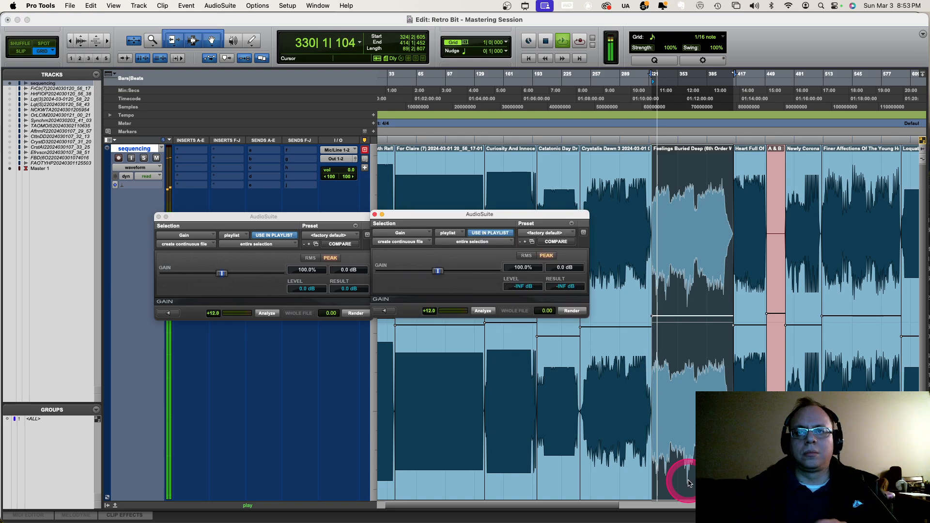
left_click(485, 312)
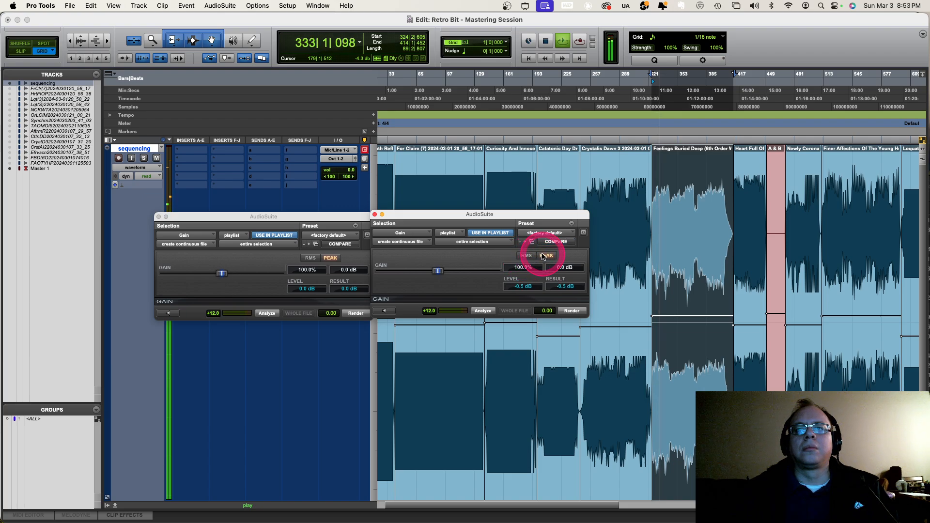
left_click(375, 215)
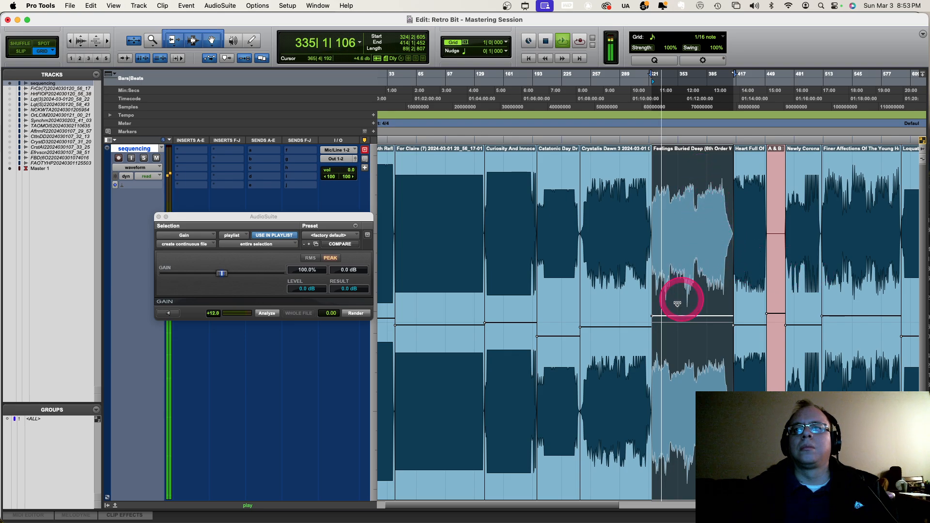
- Close the AudioSuite Gain window and audition the Feelings Buried Deep clip from bar 359
left_click(158, 216)
key("super+bracketright")
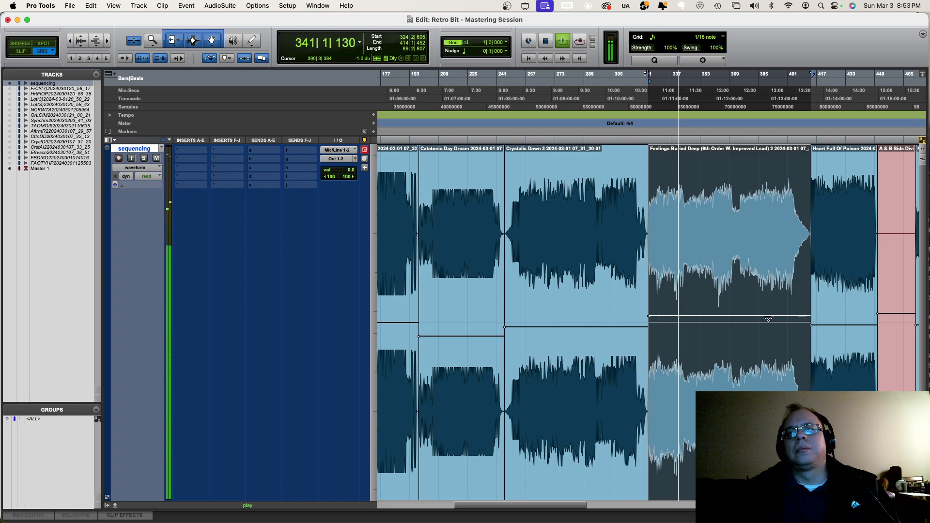
key("super+bracketright")
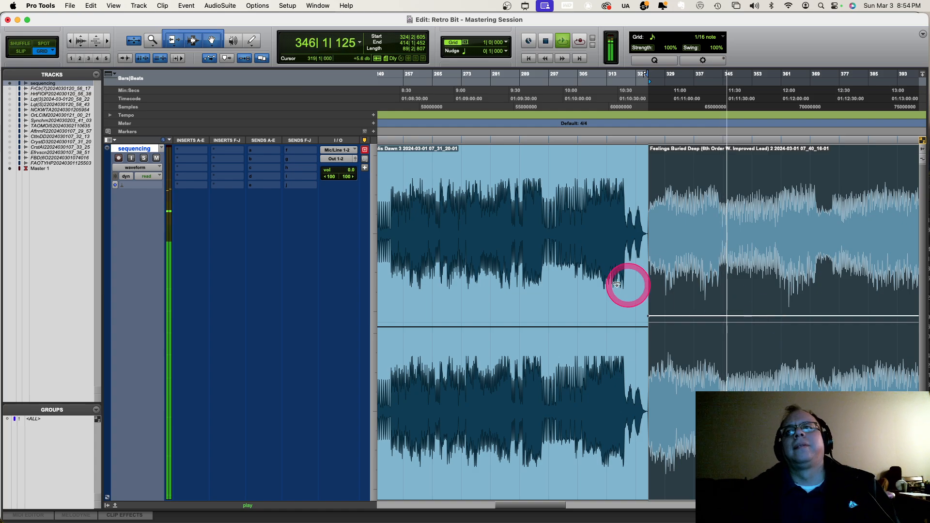
left_click(774, 215)
key("space")
scroll(775, 216, "right", 2)
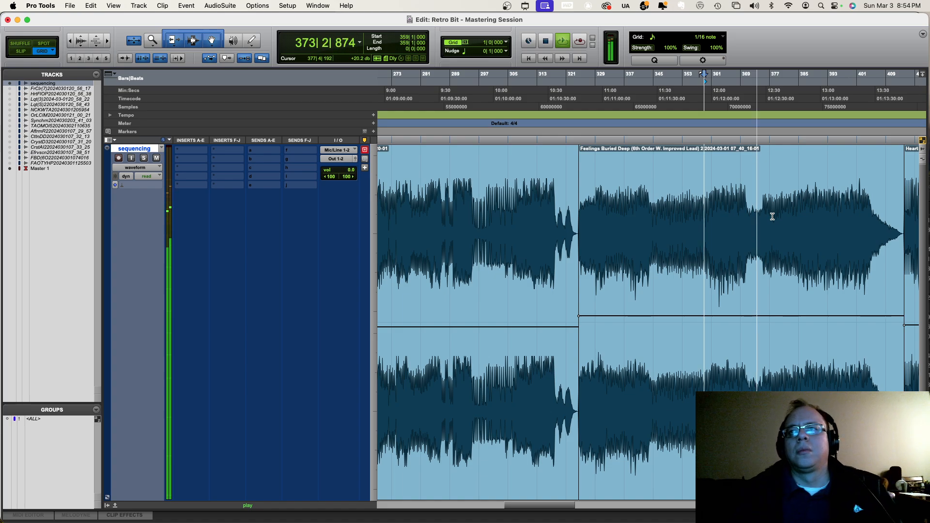
- Audition the later part of the Feelings Buried Deep clip from bar 377 and from bar 385
left_click(770, 216)
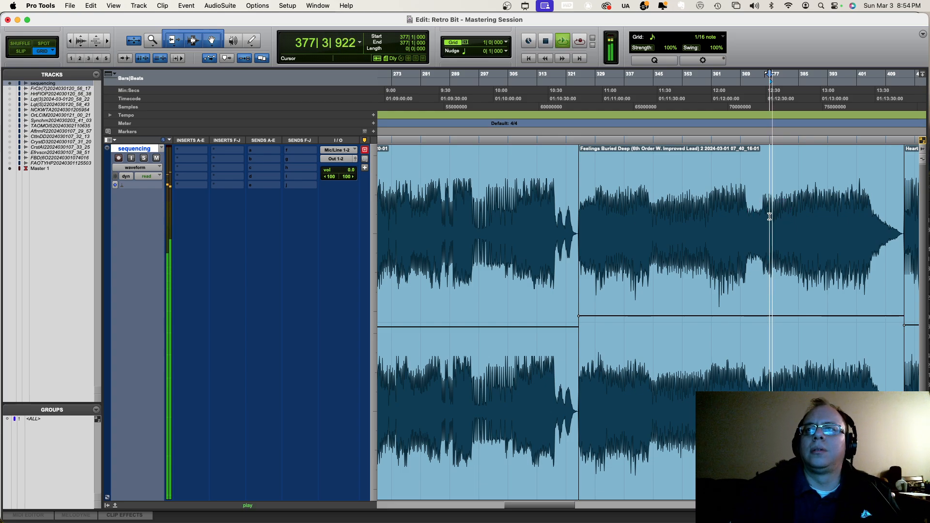
key("space")
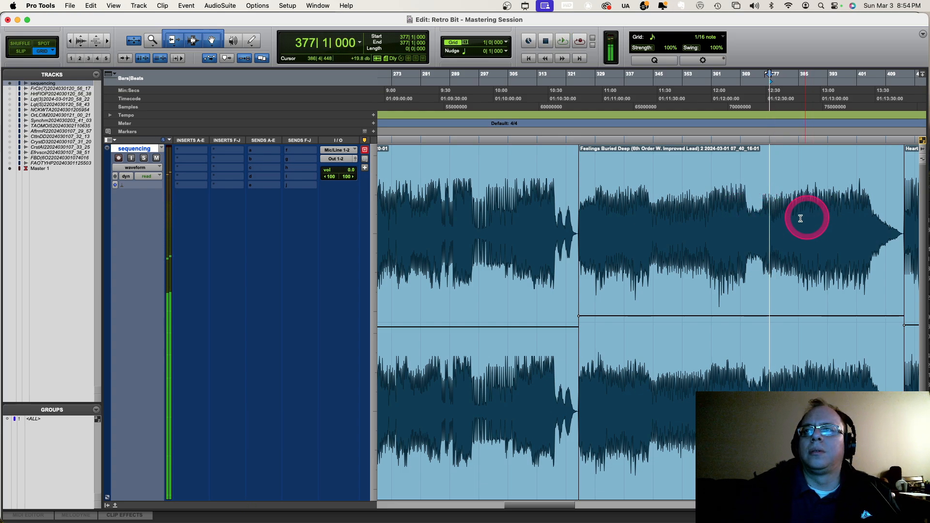
left_click(800, 218)
key("space")
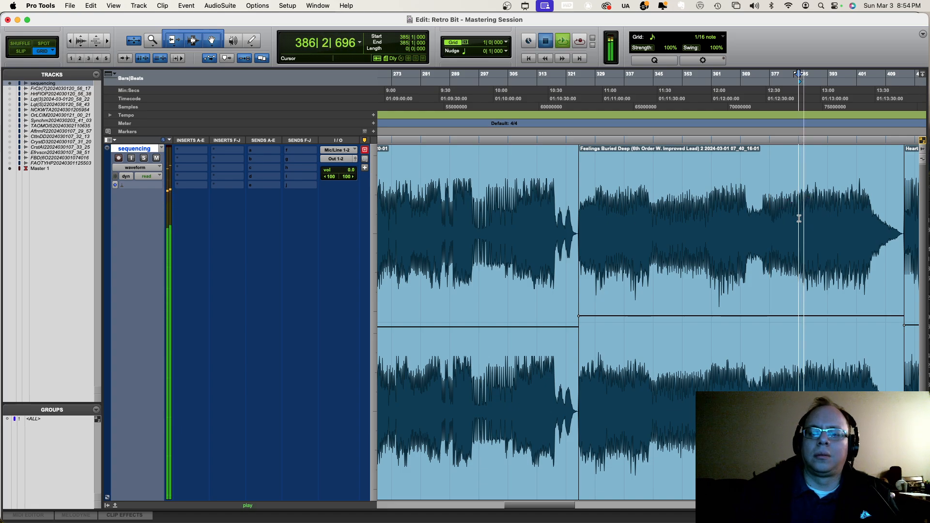
key("space")
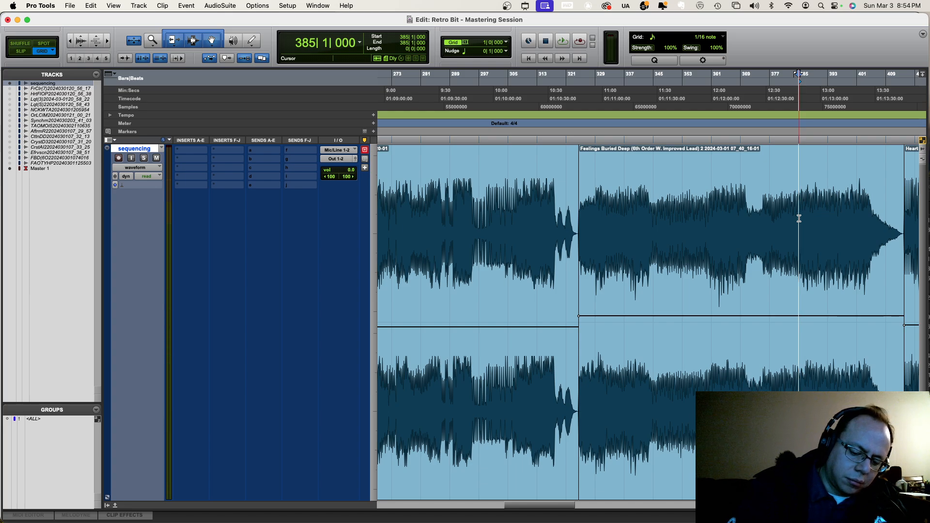
- Compare the level changes within Feelings Buried Deep by auditioning from bar 370 and from bar 344, and stop playback
left_click(746, 205)
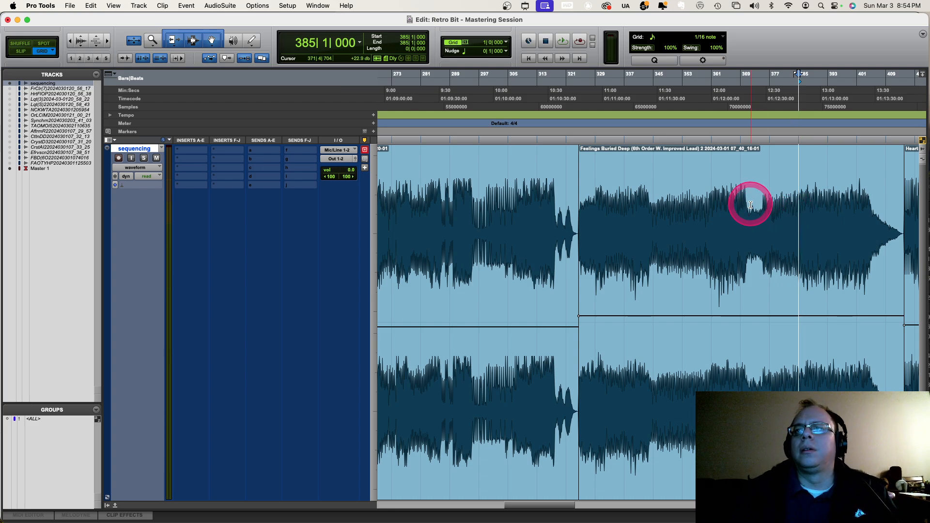
key("space")
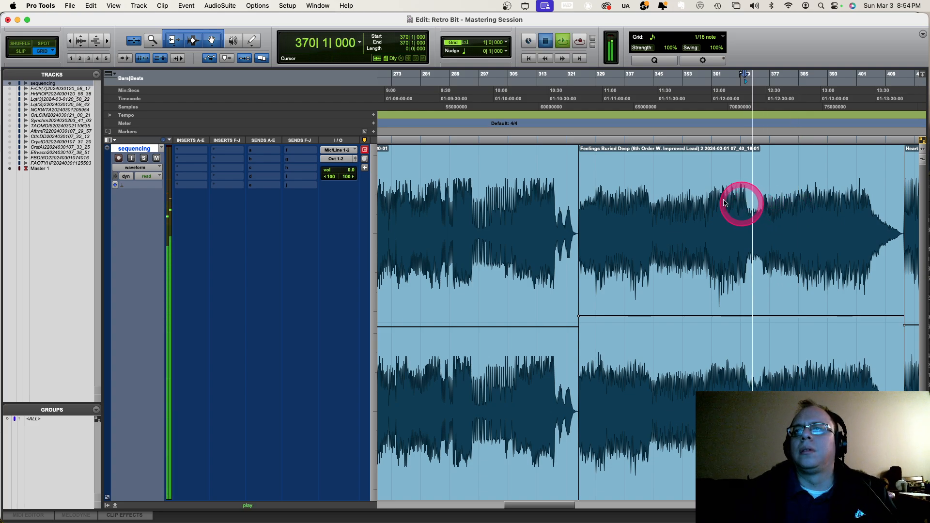
key("space")
left_click(650, 205)
key("space")
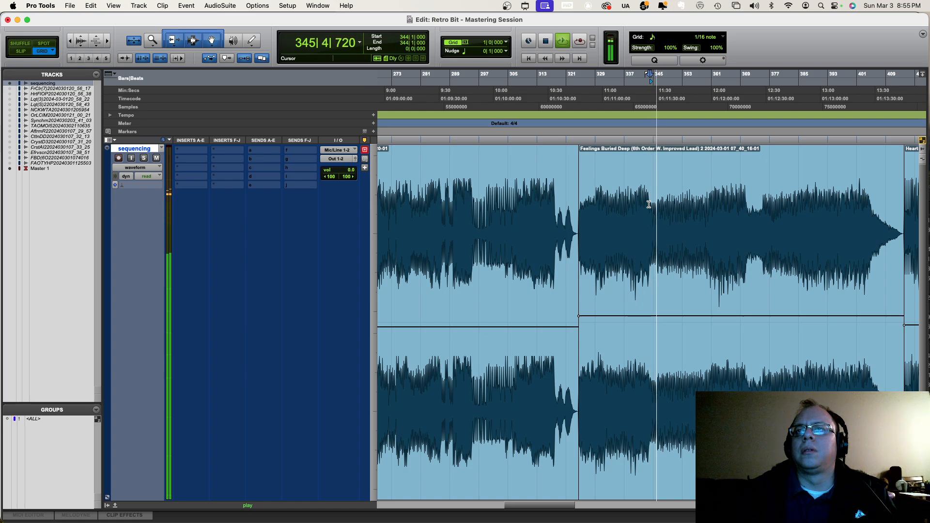
key("space")
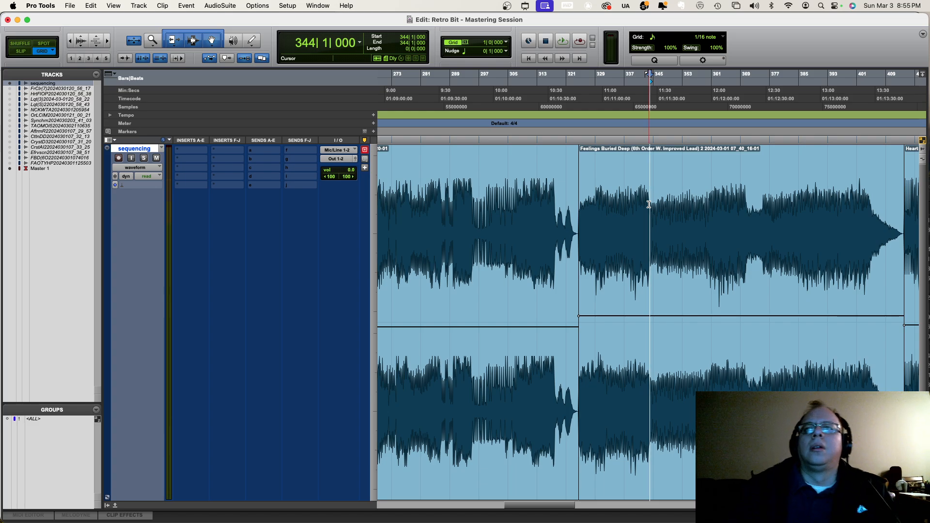
left_click(125, 509)
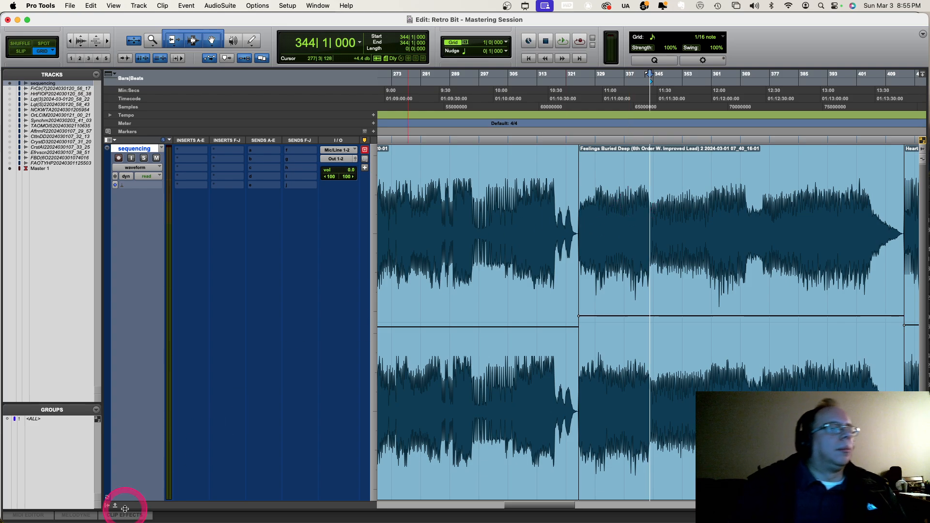